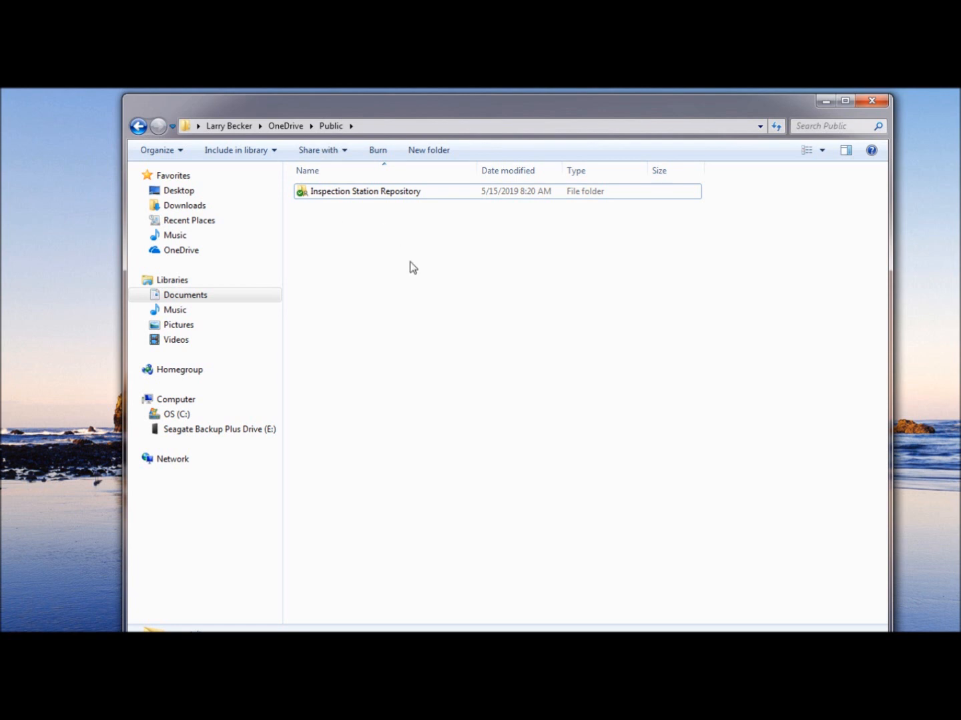
- Create a folder named "Operator Station 1" in the OneDrive Public folder
{"action": "right_click", "coordinate": [353, 251]}
{"action": "mouse_move", "coordinate": [424, 499]}
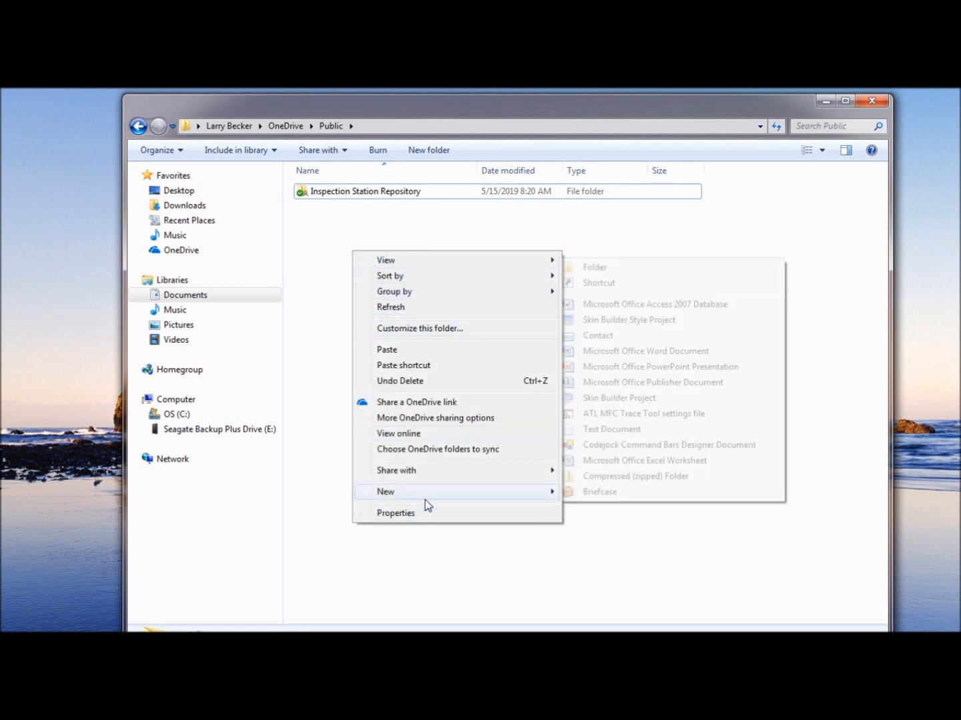
{"action": "left_click", "coordinate": [610, 269]}
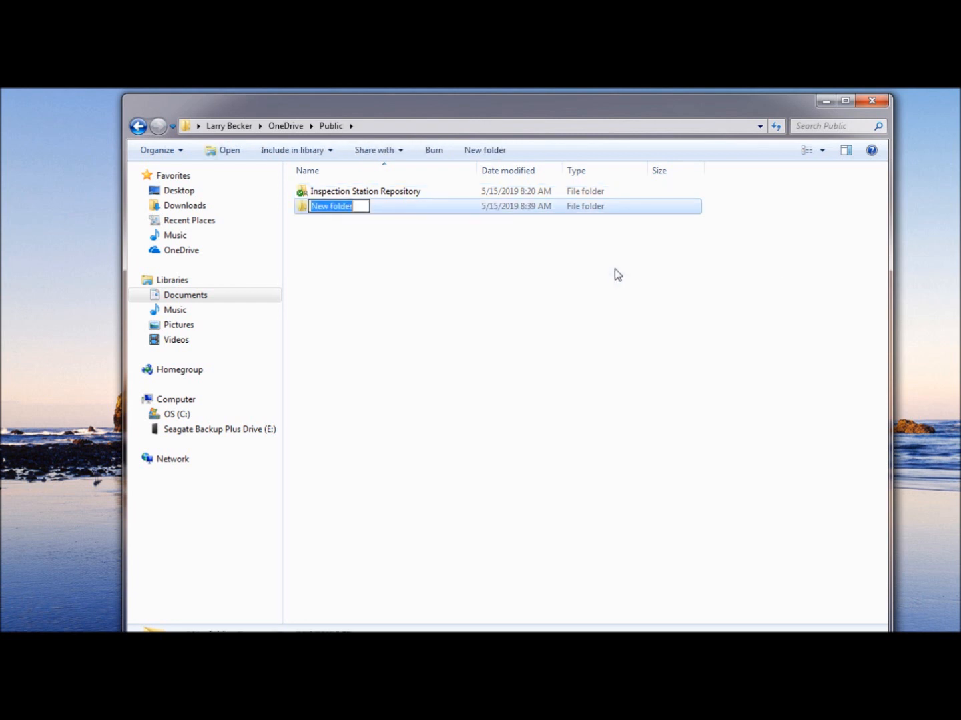
{"action": "type", "text": "Oper"}
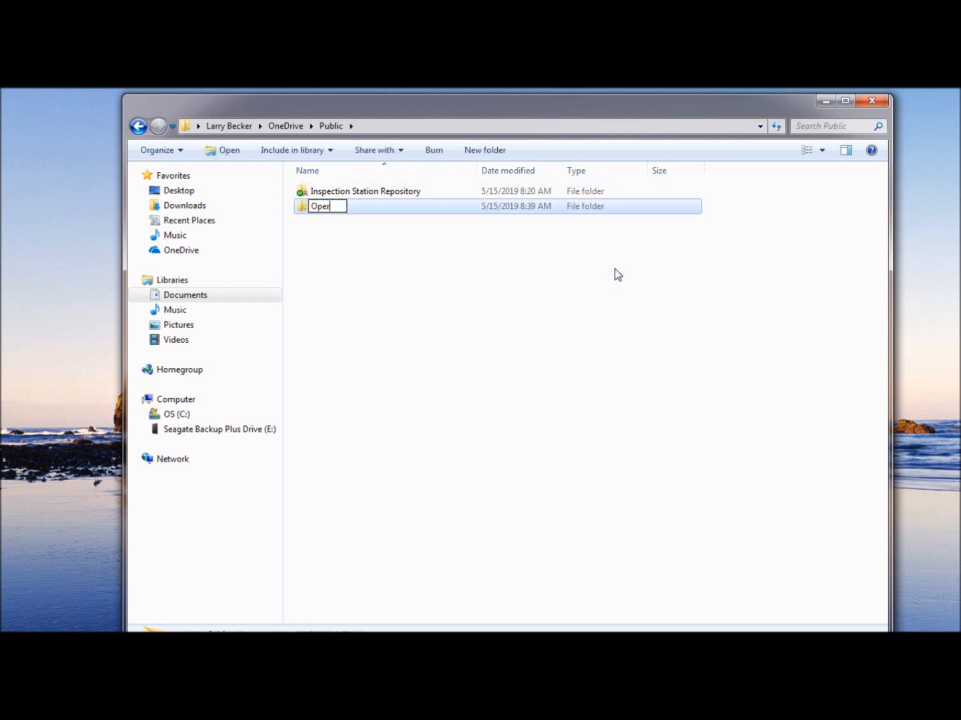
{"action": "type", "text": "ator Station 1"}
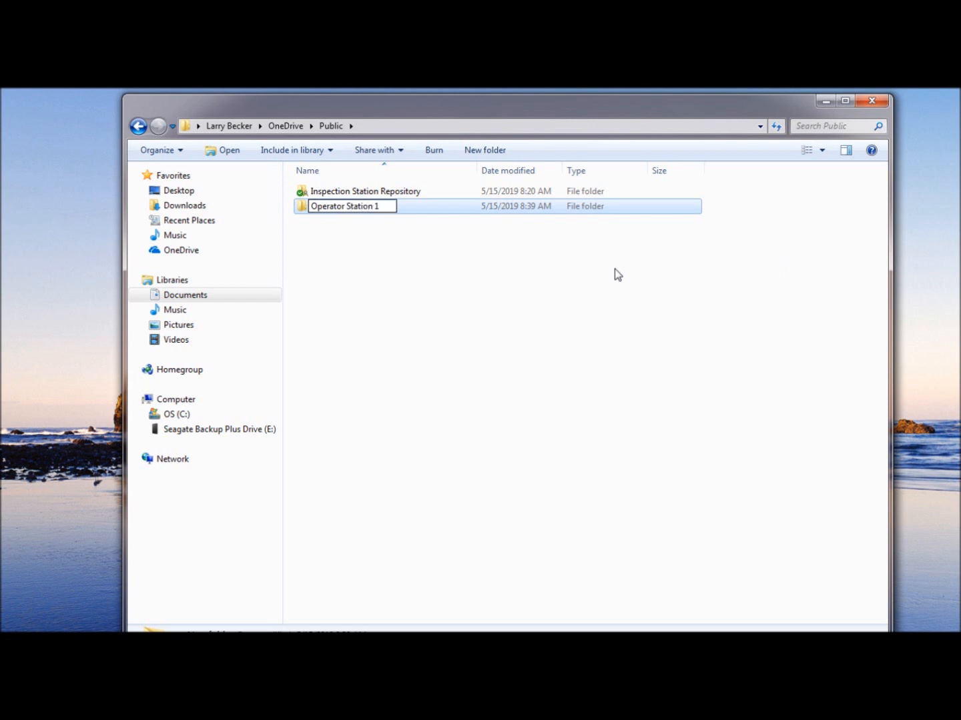
{"action": "key", "text": "Return"}
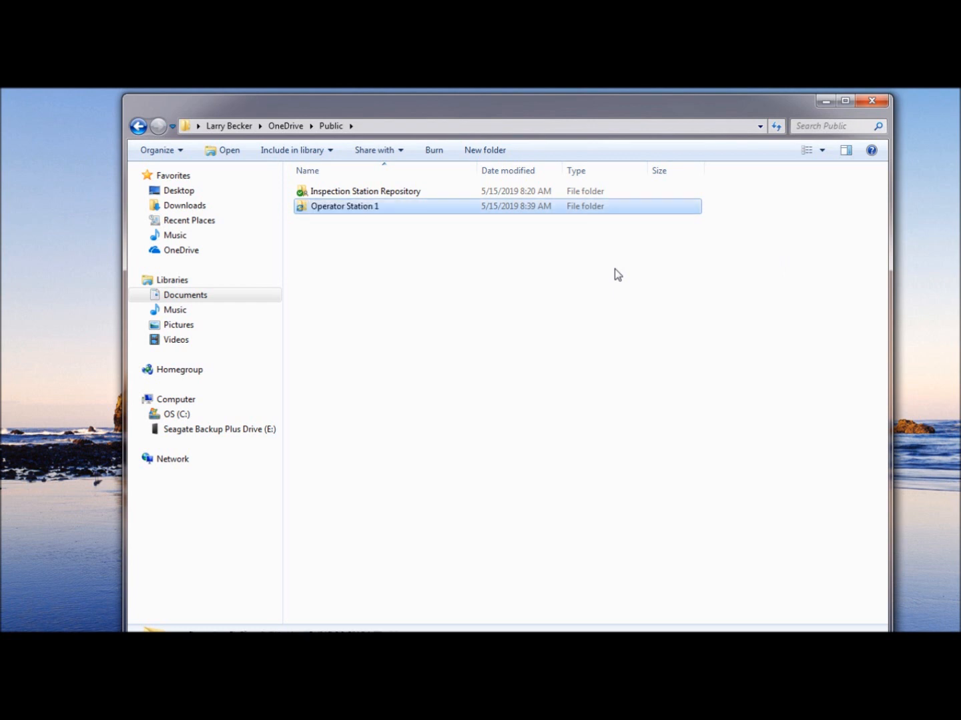
- Create a folder named "Operator Station 2" in the OneDrive Public folder
{"action": "right_click", "coordinate": [439, 306]}
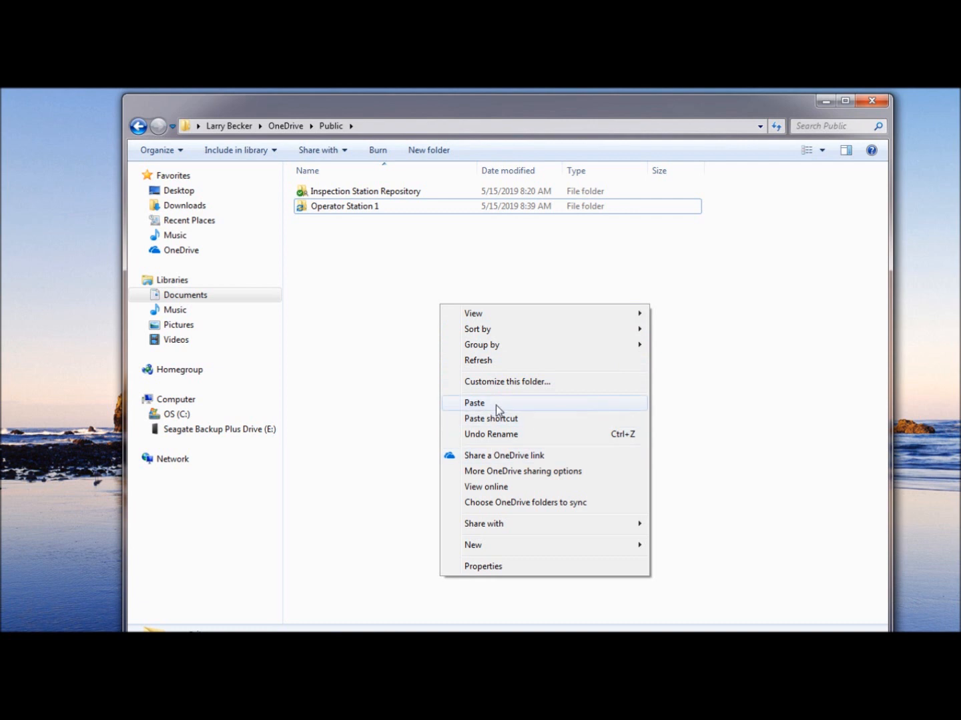
{"action": "mouse_move", "coordinate": [501, 551]}
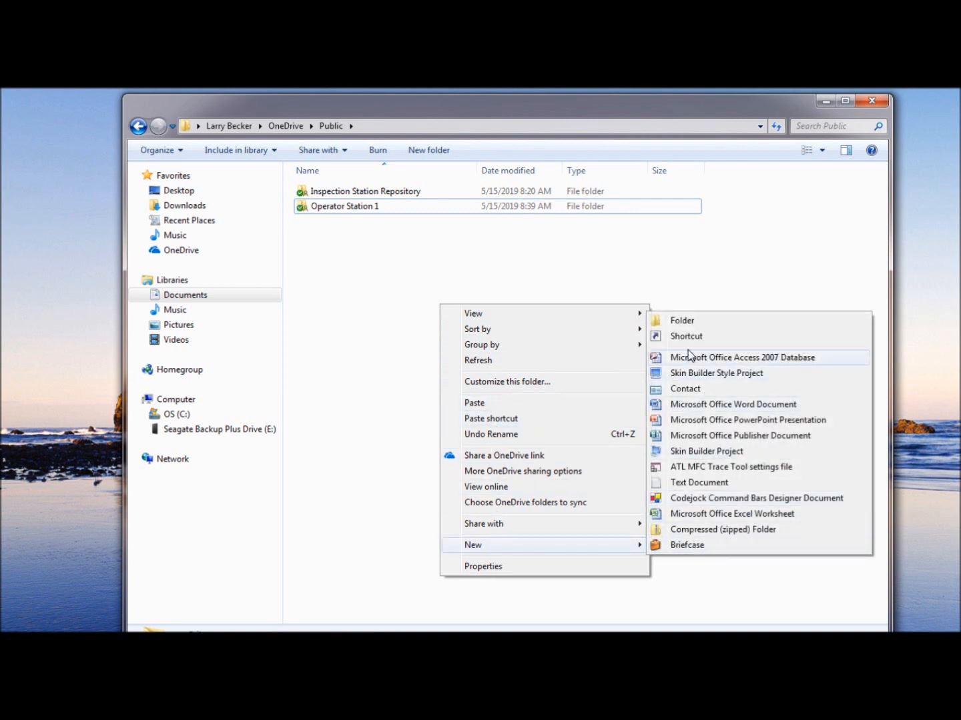
{"action": "left_click", "coordinate": [688, 321]}
{"action": "type", "text": "O"}
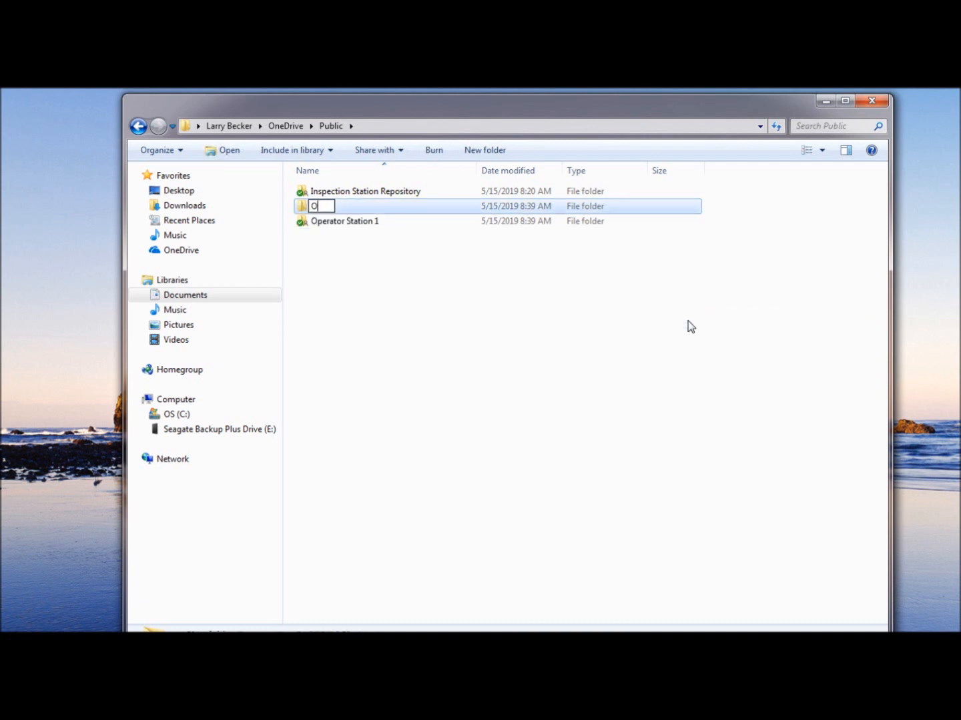
{"action": "type", "text": "perator Station 2"}
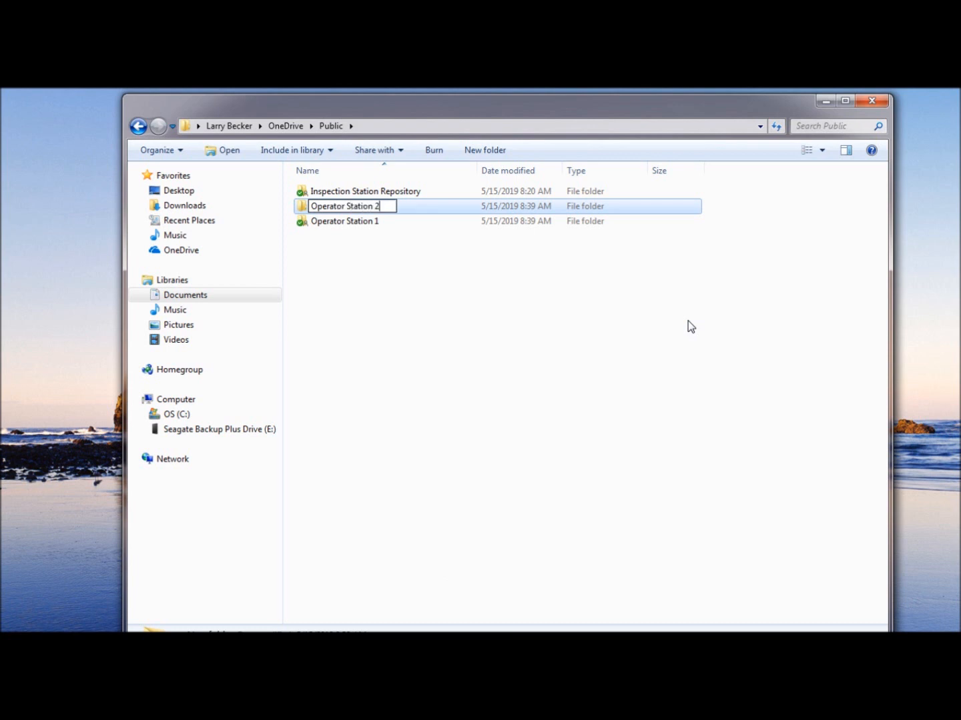
{"action": "key", "text": "Return"}
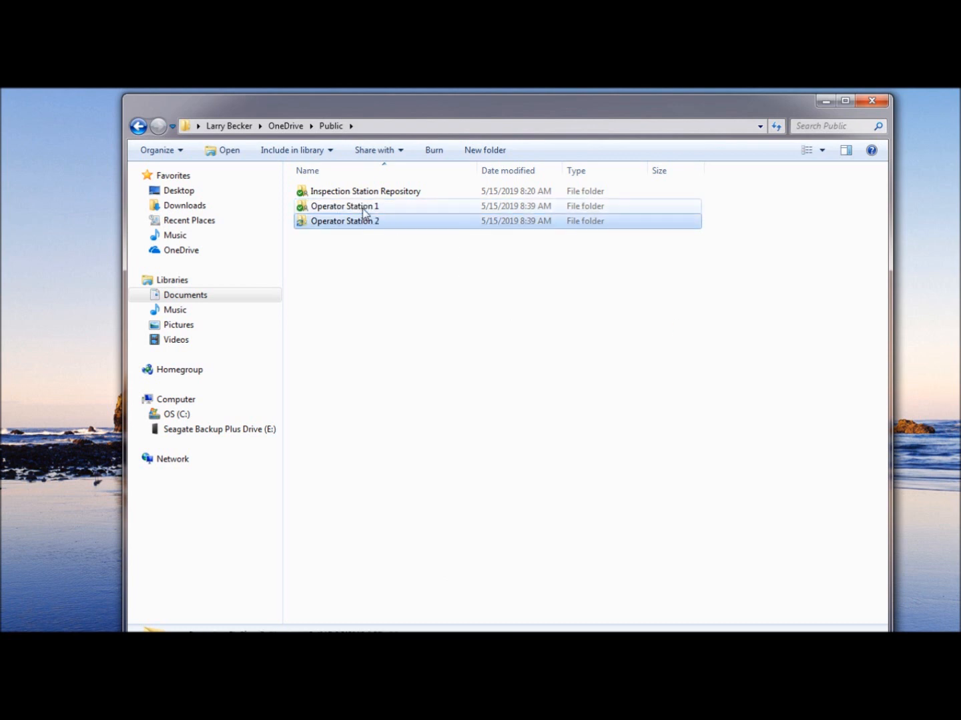
{"action": "left_click", "coordinate": [370, 281]}
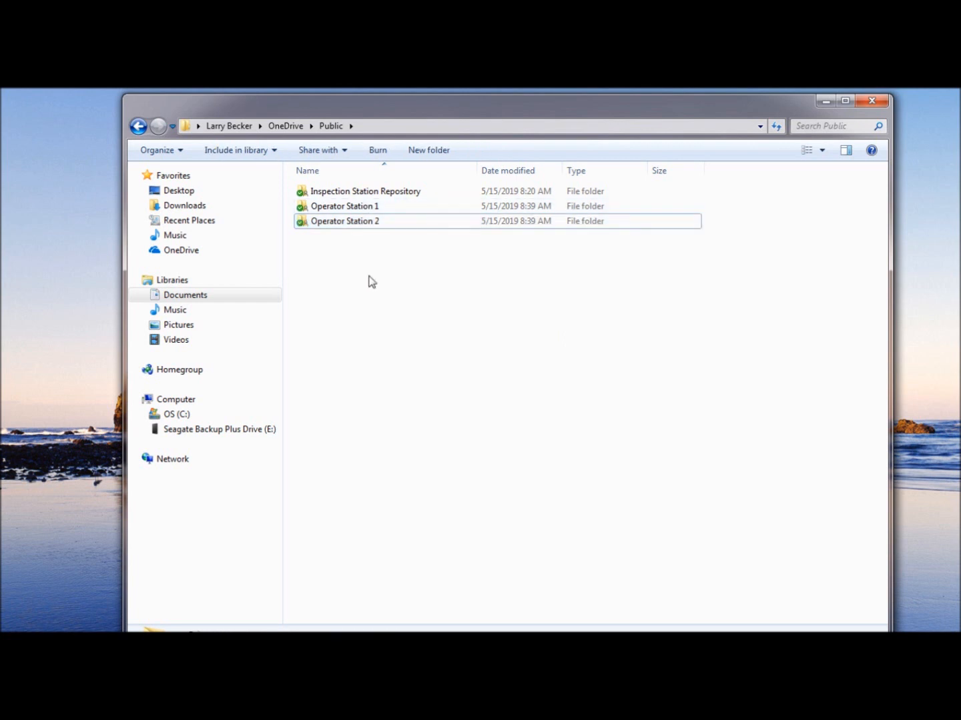
- Add a folder named "Operator Station 1 Repository" to the OneDrive Public folder
{"action": "right_click", "coordinate": [371, 281]}
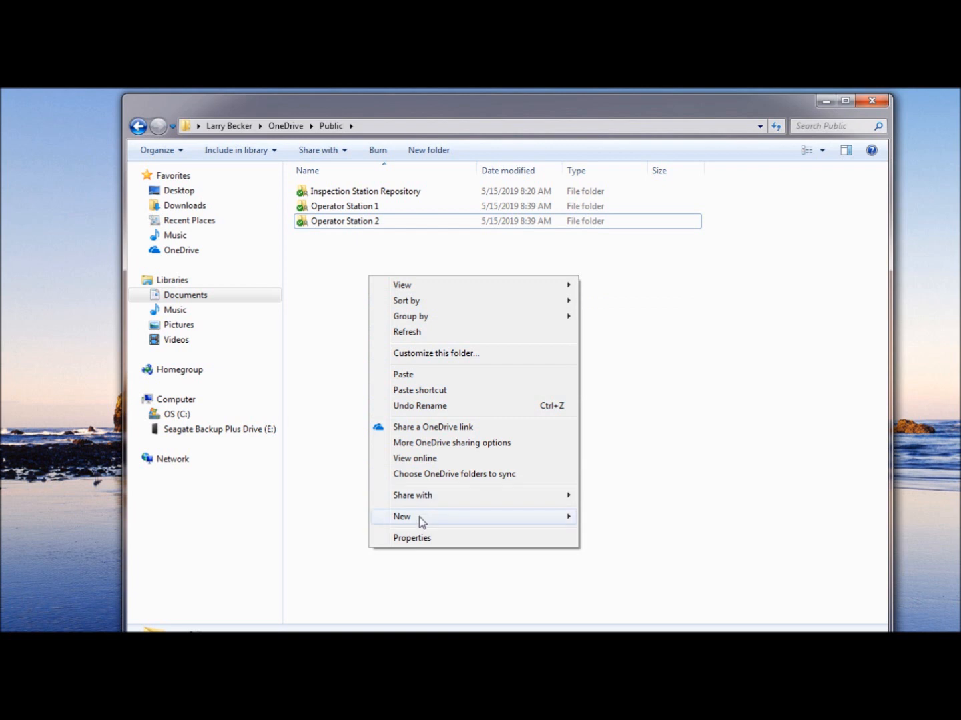
{"action": "mouse_move", "coordinate": [477, 523]}
{"action": "left_click", "coordinate": [612, 293]}
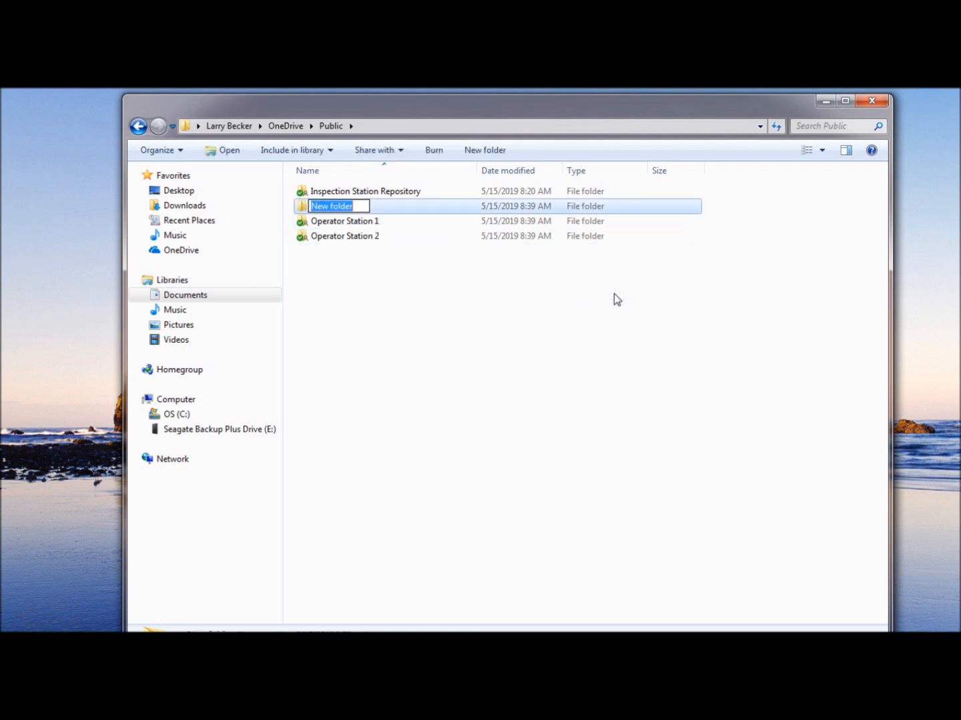
{"action": "type", "text": "Op"}
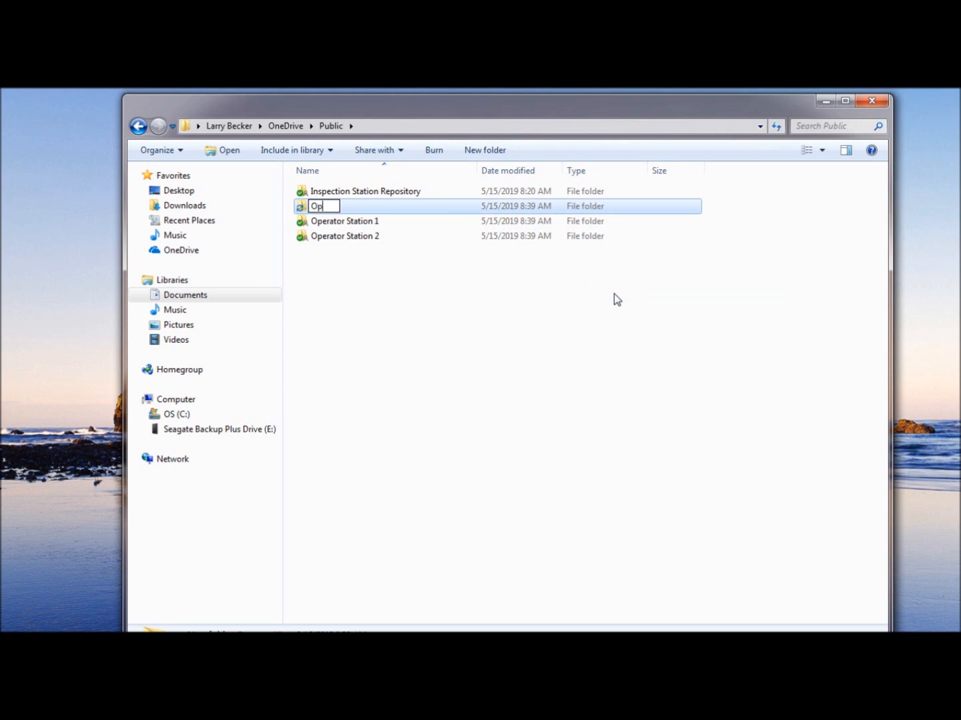
{"action": "type", "text": "erator tation"}
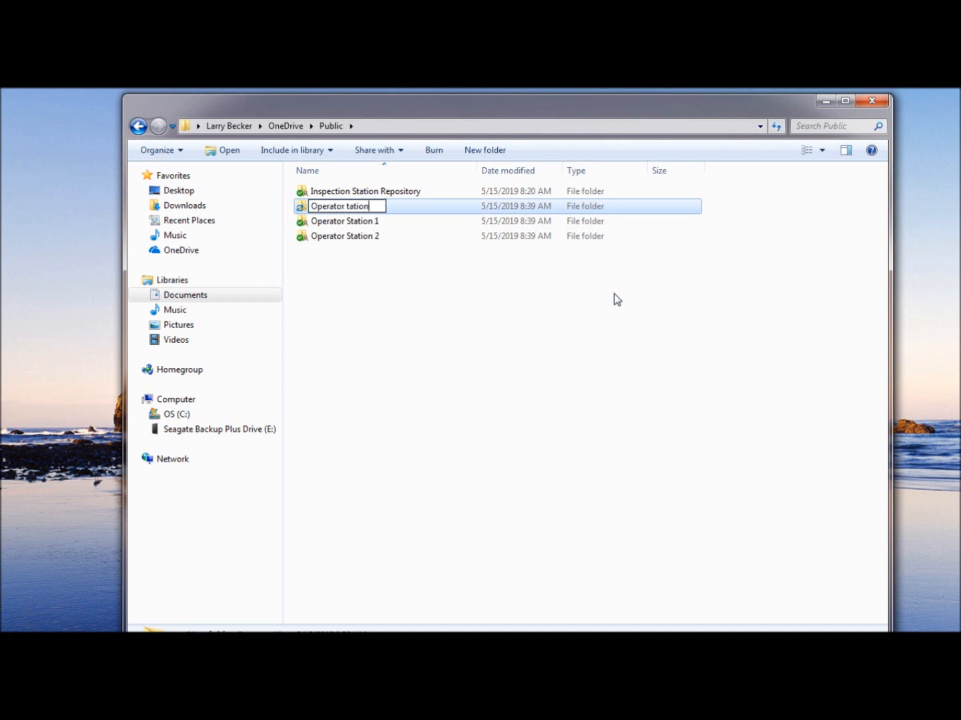
{"action": "key", "text": "BackSpace"}
{"action": "key", "text": "BackSpace"}
{"action": "key", "text": "BackSpace"}
{"action": "key", "text": "BackSpace"}
{"action": "key", "text": "BackSpace"}
{"action": "key", "text": "BackSpace"}
{"action": "type", "text": "Station 1 Reposi"}
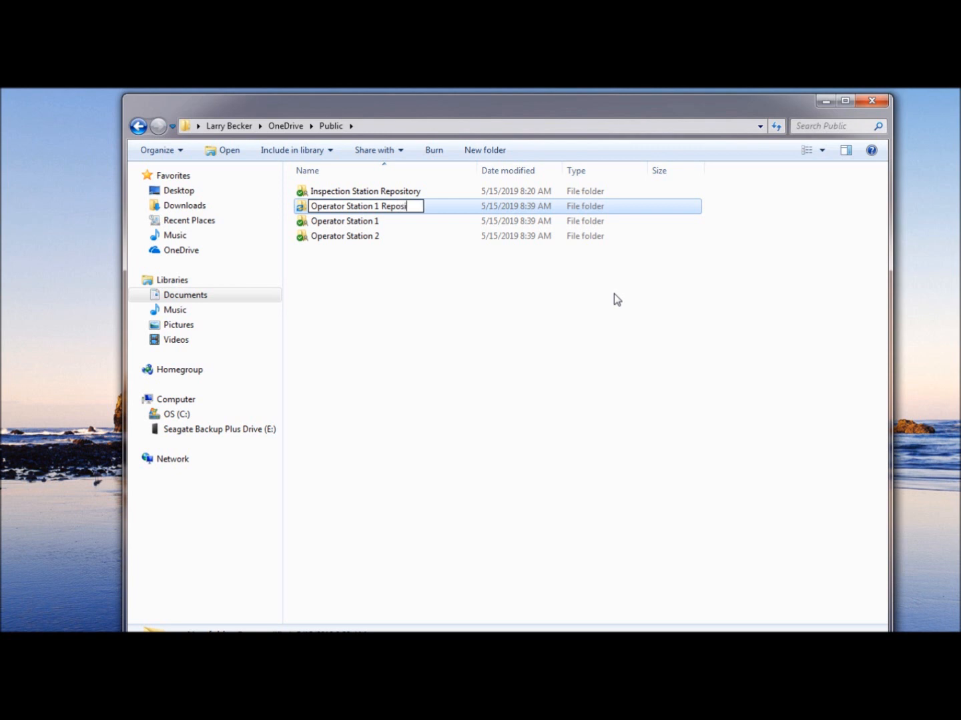
{"action": "type", "text": "tory"}
{"action": "key", "text": "Return"}
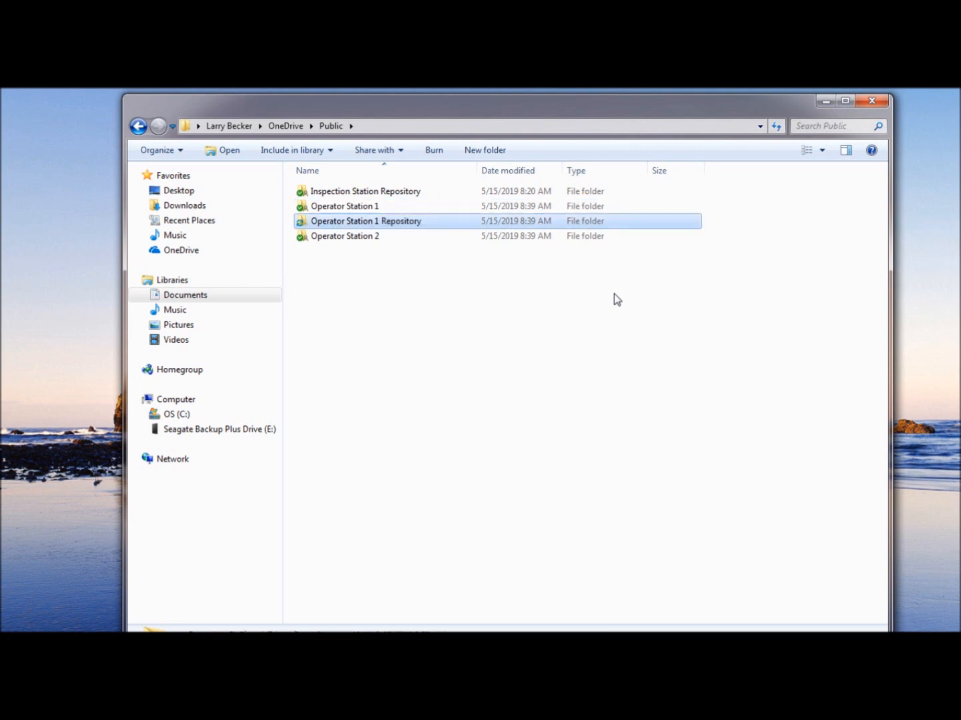
{"action": "left_click", "coordinate": [417, 294]}
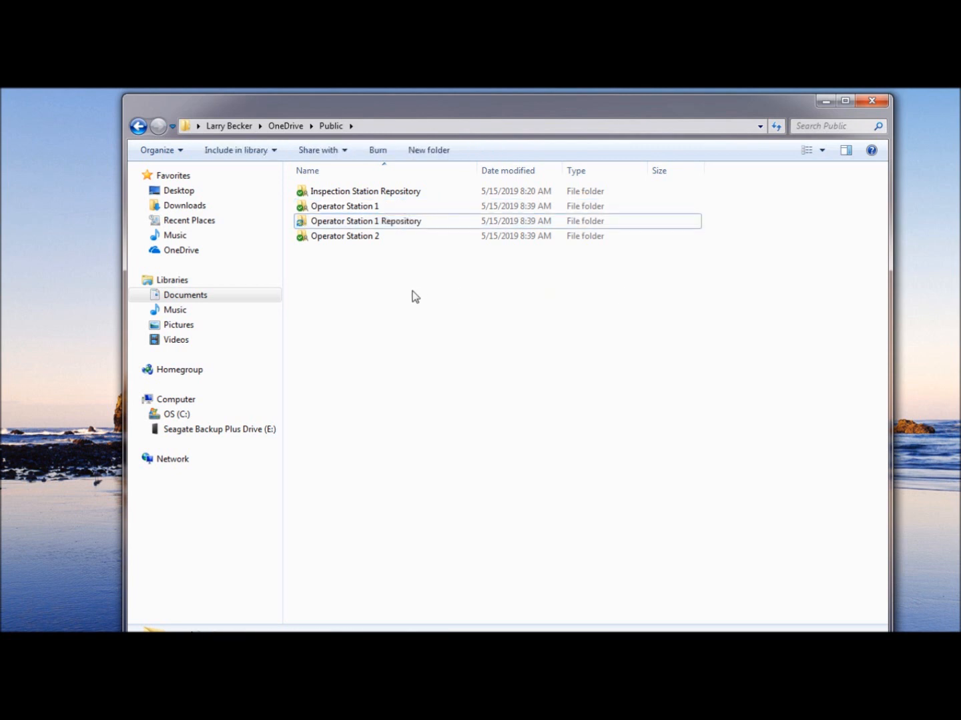
- Add a folder named "Operator Station 2 Repository" to the OneDrive Public folder
{"action": "right_click", "coordinate": [434, 409]}
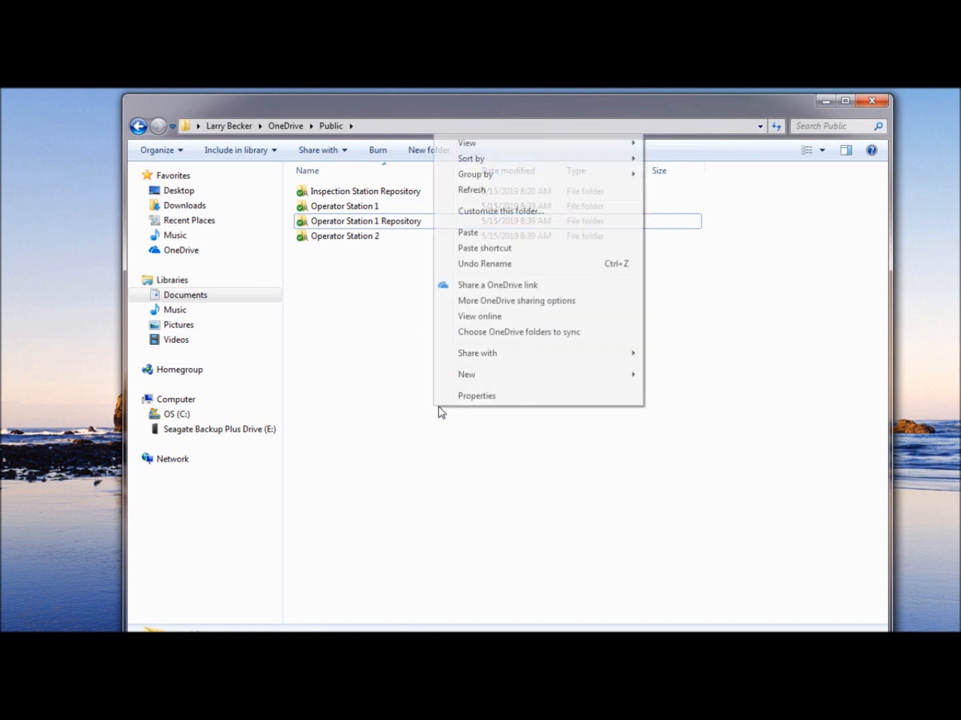
{"action": "mouse_move", "coordinate": [501, 375]}
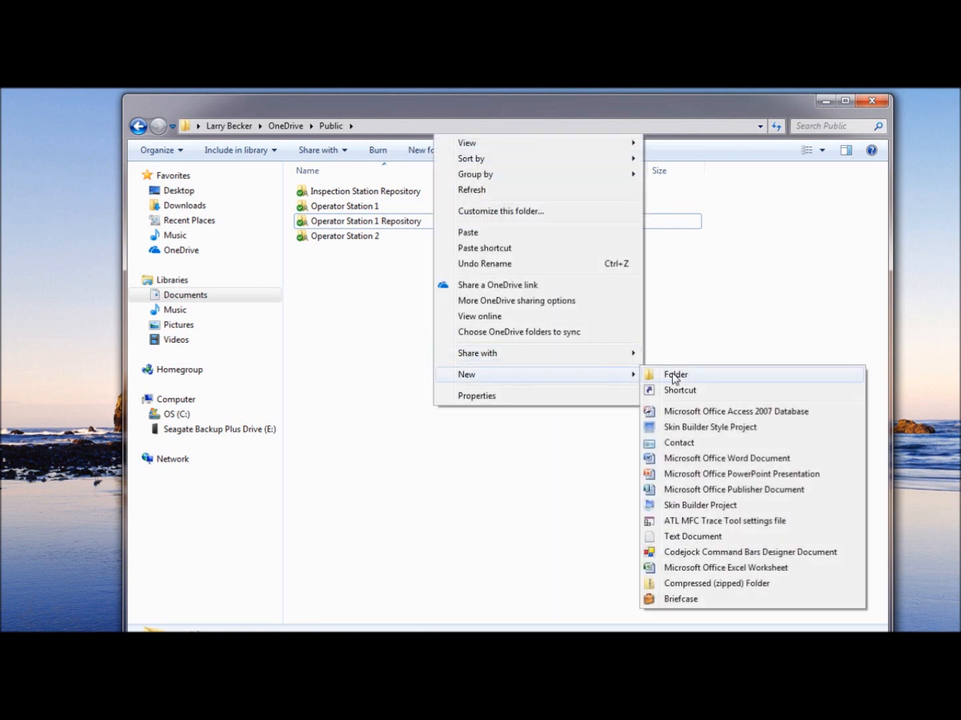
{"action": "left_click", "coordinate": [663, 377]}
{"action": "type", "text": "Op"}
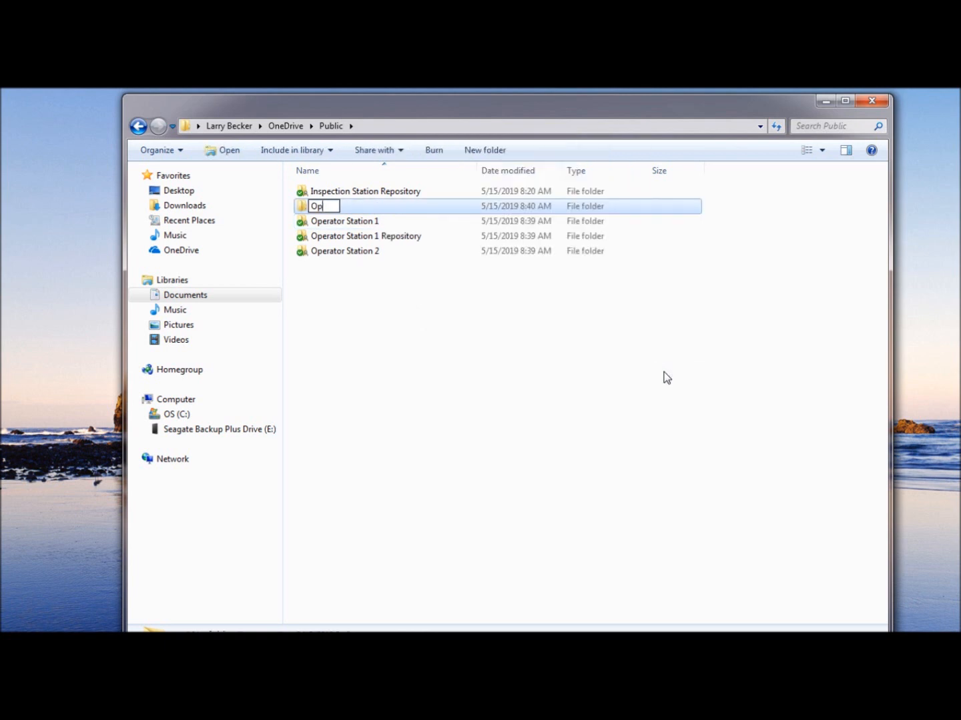
{"action": "type", "text": "erator Station 2 R"}
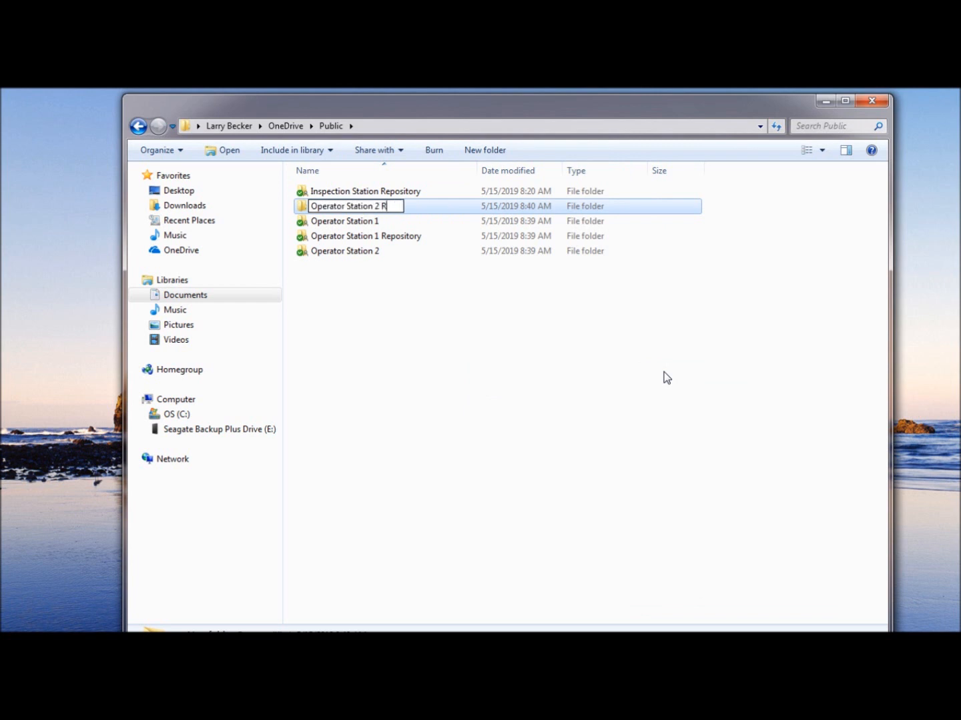
{"action": "type", "text": "epository"}
{"action": "key", "text": "Return"}
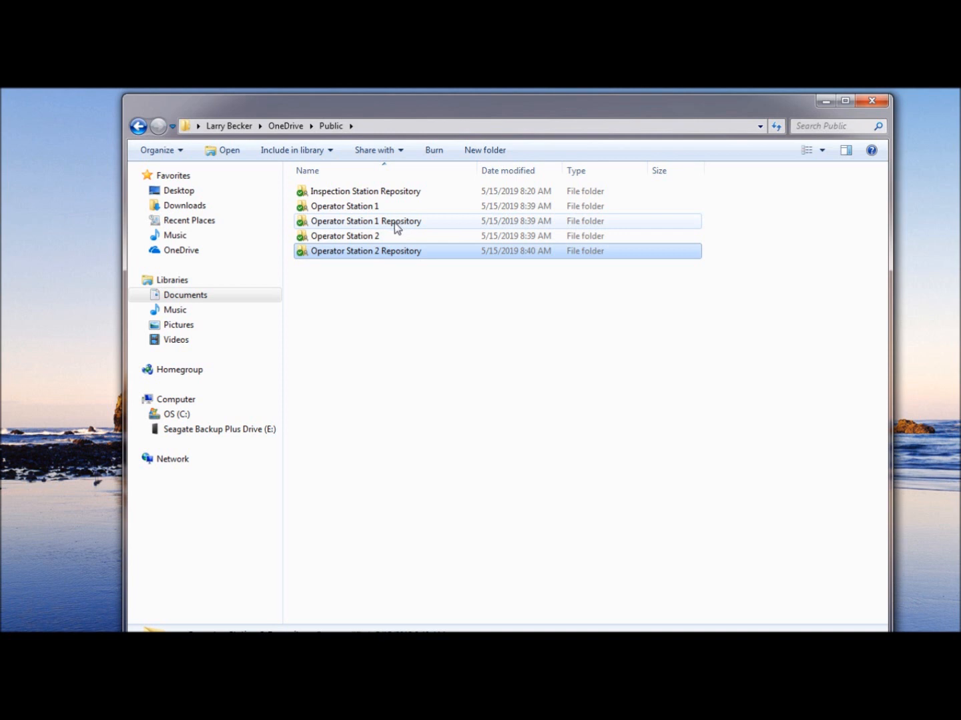
- Switch to Reaction Plan Manager ++ and open its Settings dialog, placing it clear for editing
{"action": "mouse_move", "coordinate": [401, 225]}
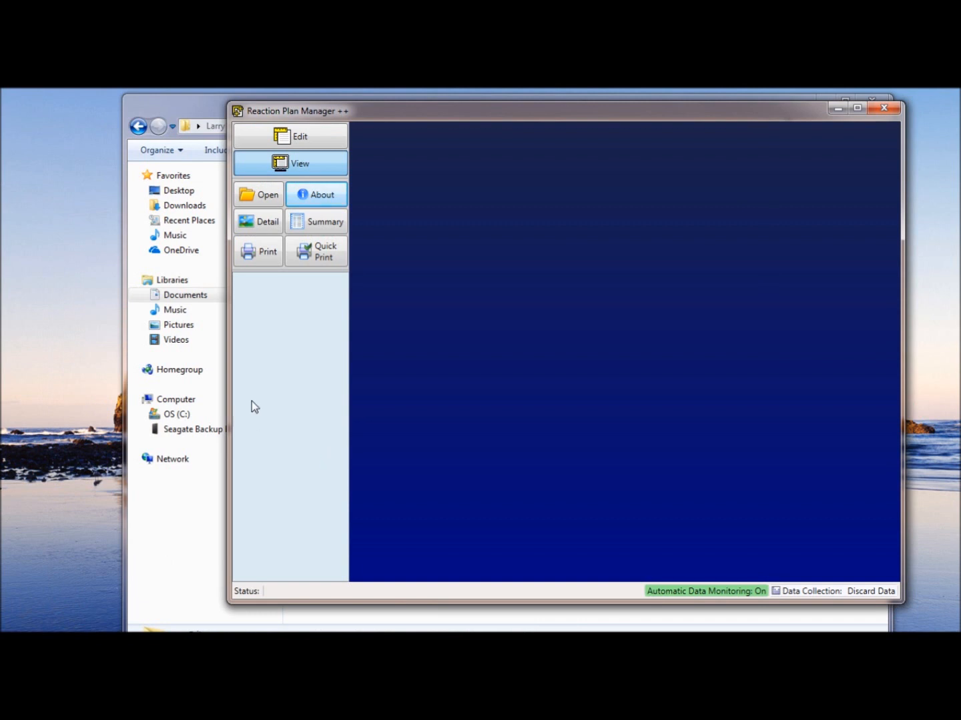
{"action": "left_click", "coordinate": [319, 200]}
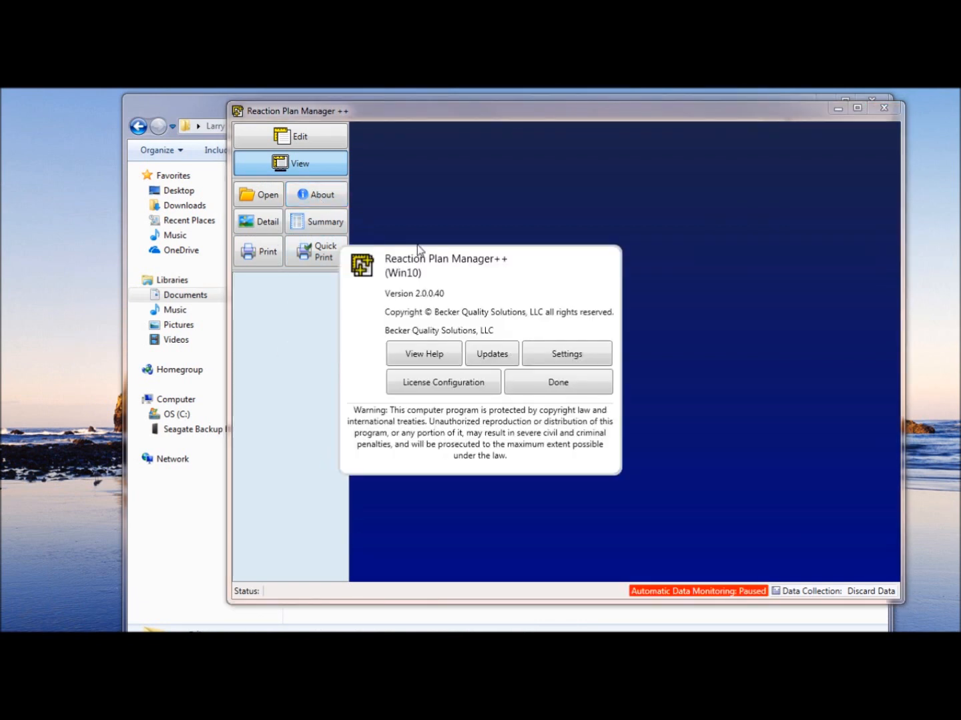
{"action": "left_click", "coordinate": [568, 355]}
{"action": "left_click_drag", "start_coordinate": [359, 208], "coordinate": [369, 189]}
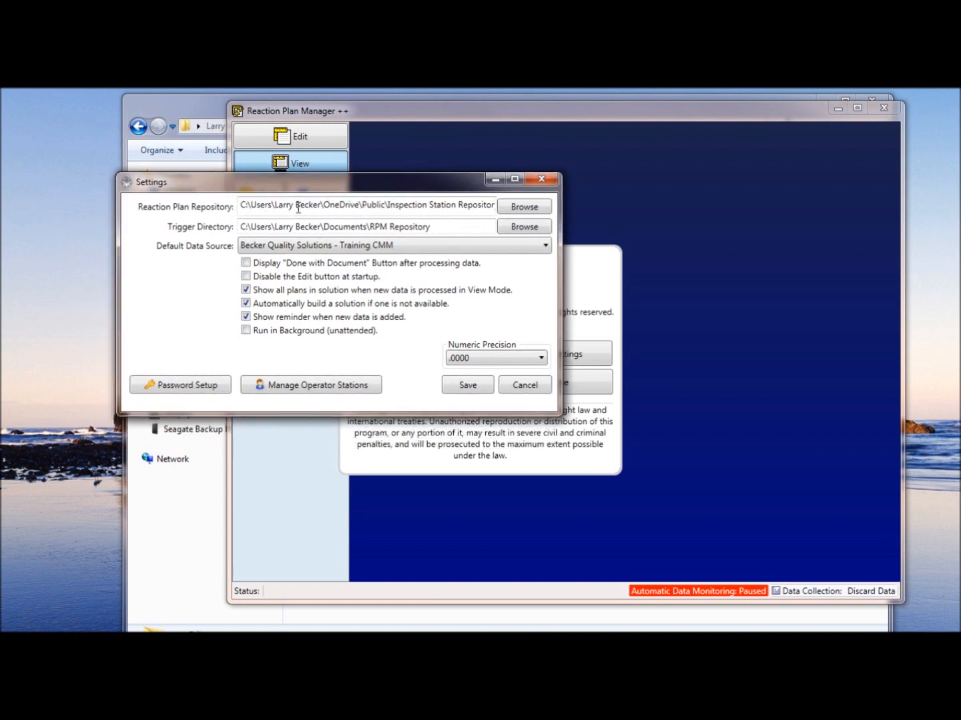
{"action": "left_click_drag", "start_coordinate": [178, 186], "coordinate": [285, 197]}
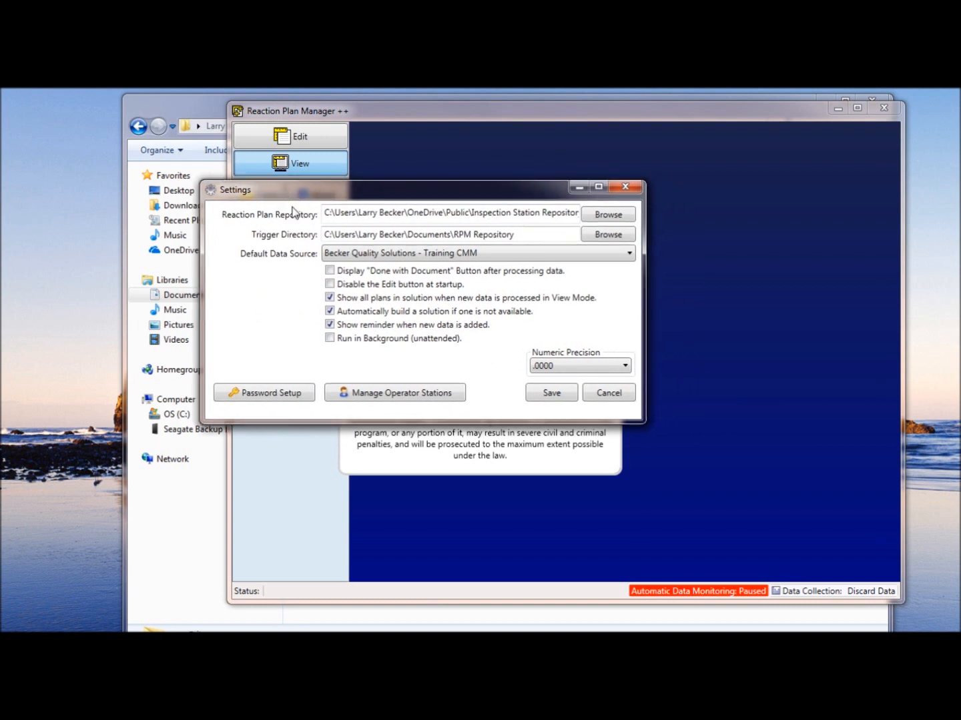
- Set the Reaction Plan Repository to the "Operator Station 1 Repository" folder in OneDrive's Public folder
{"action": "left_click", "coordinate": [624, 216]}
{"action": "left_click_drag", "start_coordinate": [456, 255], "coordinate": [460, 222]}
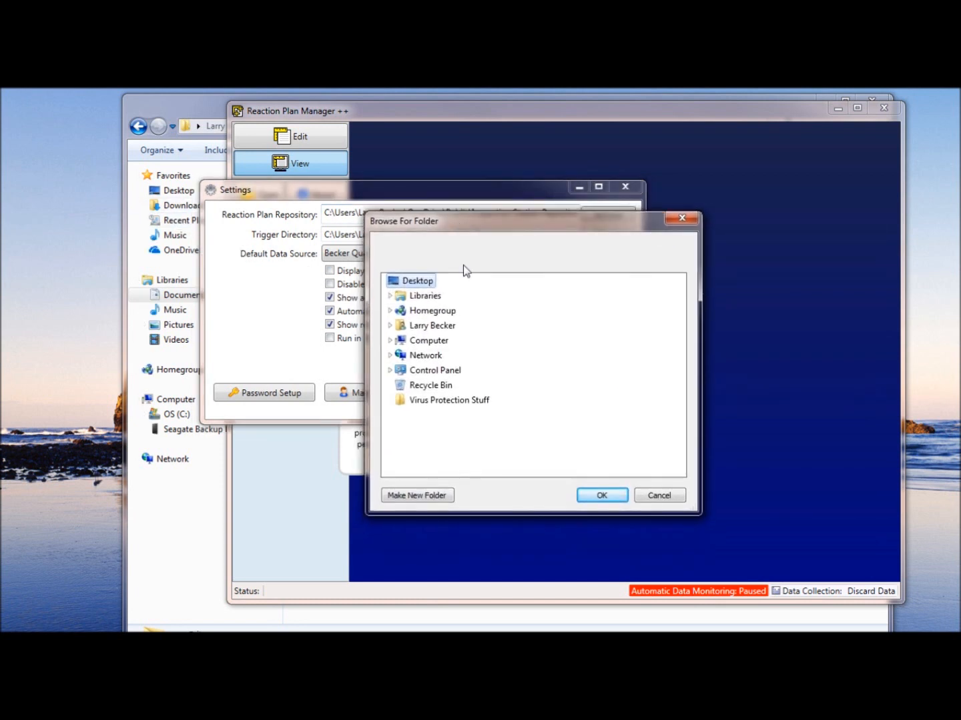
{"action": "double_click", "coordinate": [434, 326]}
{"action": "scroll", "coordinate": [467, 382], "scroll_direction": "down", "scroll_amount": 5}
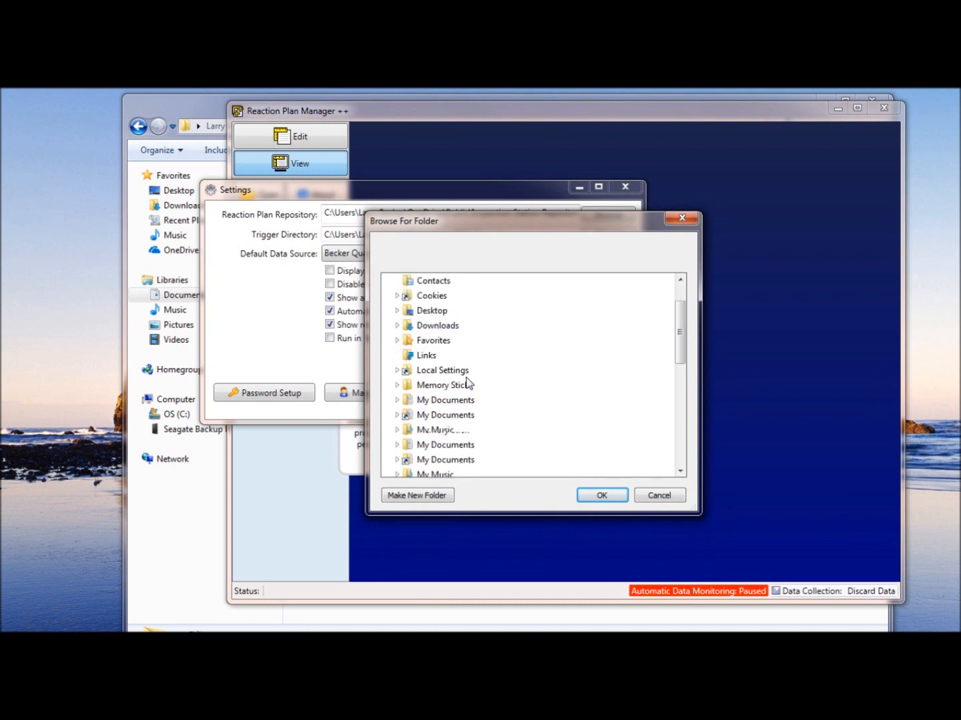
{"action": "left_click", "coordinate": [430, 372]}
{"action": "scroll", "coordinate": [441, 377], "scroll_direction": "down", "scroll_amount": 3}
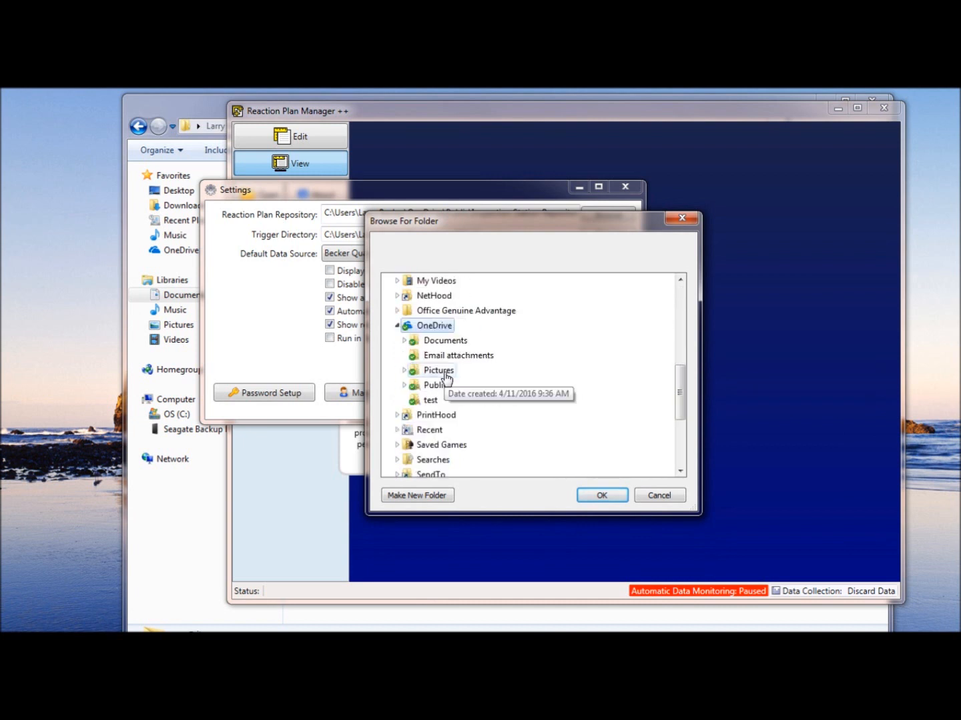
{"action": "left_click", "coordinate": [444, 386]}
{"action": "scroll", "coordinate": [467, 388], "scroll_direction": "down", "scroll_amount": 2}
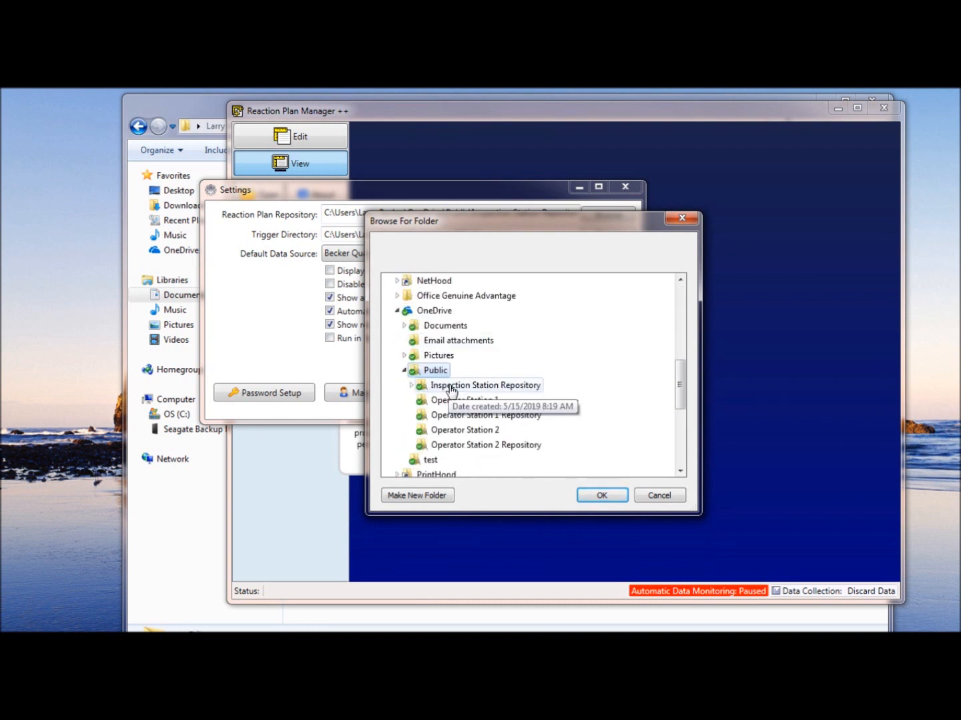
{"action": "scroll", "coordinate": [472, 400], "scroll_direction": "down", "scroll_amount": 1}
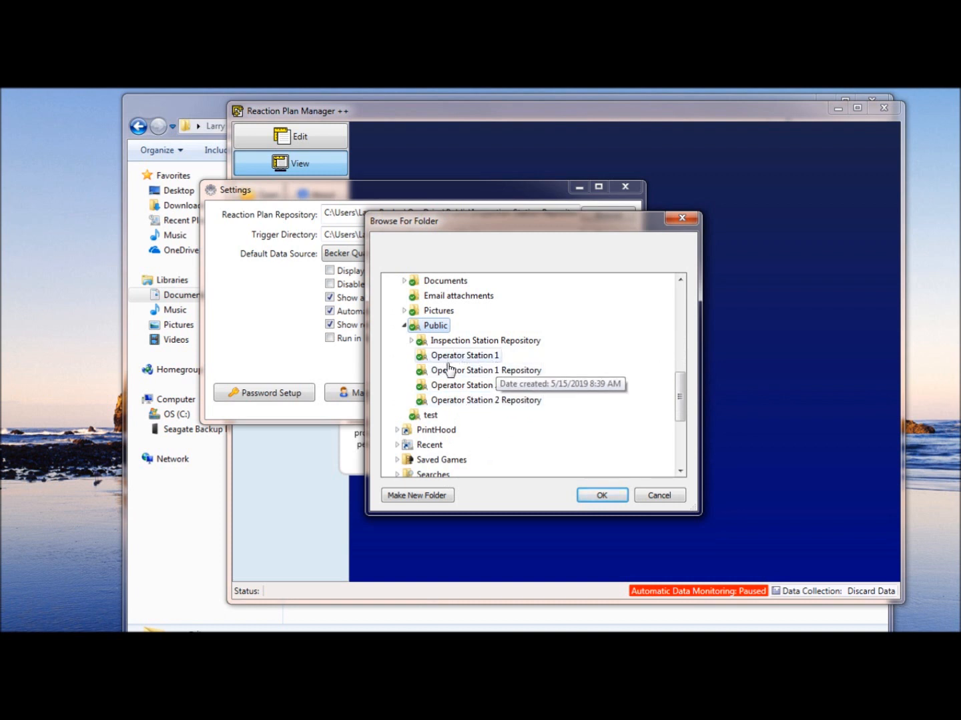
{"action": "left_click", "coordinate": [466, 372]}
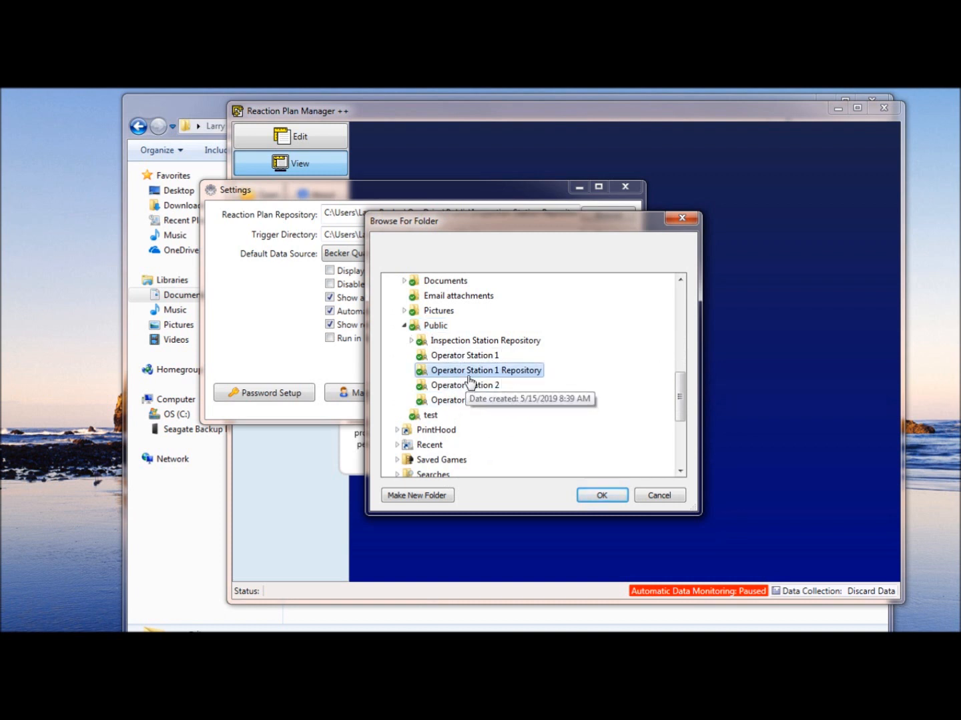
{"action": "left_click", "coordinate": [606, 495]}
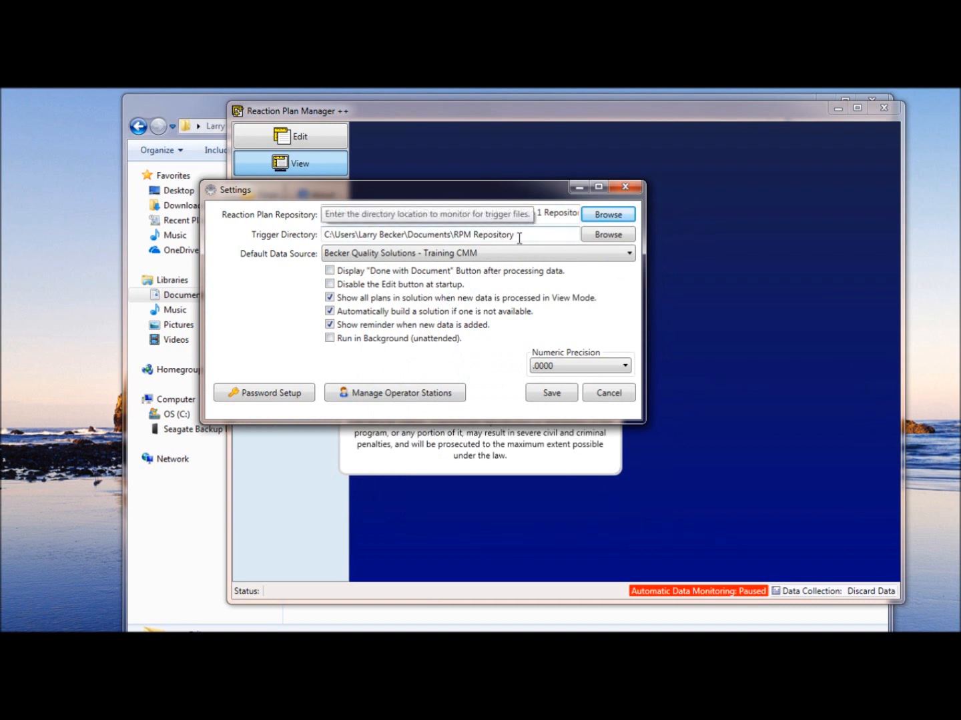
- Set the Trigger Directory to the "Operator Station 1" folder in OneDrive's Public folder
{"action": "left_click", "coordinate": [607, 235]}
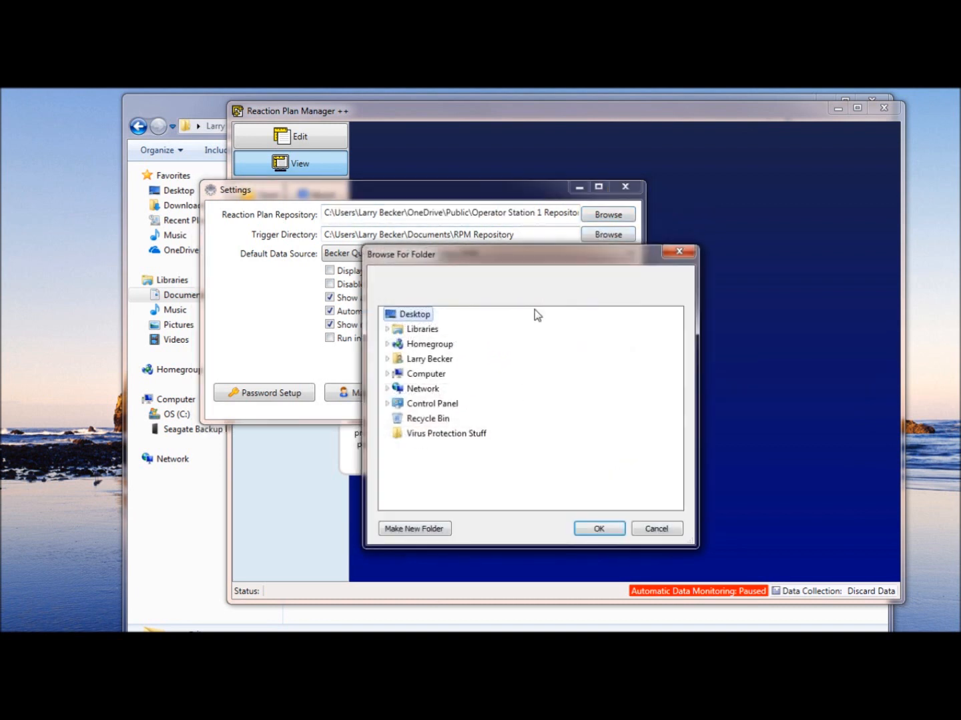
{"action": "left_click", "coordinate": [419, 329]}
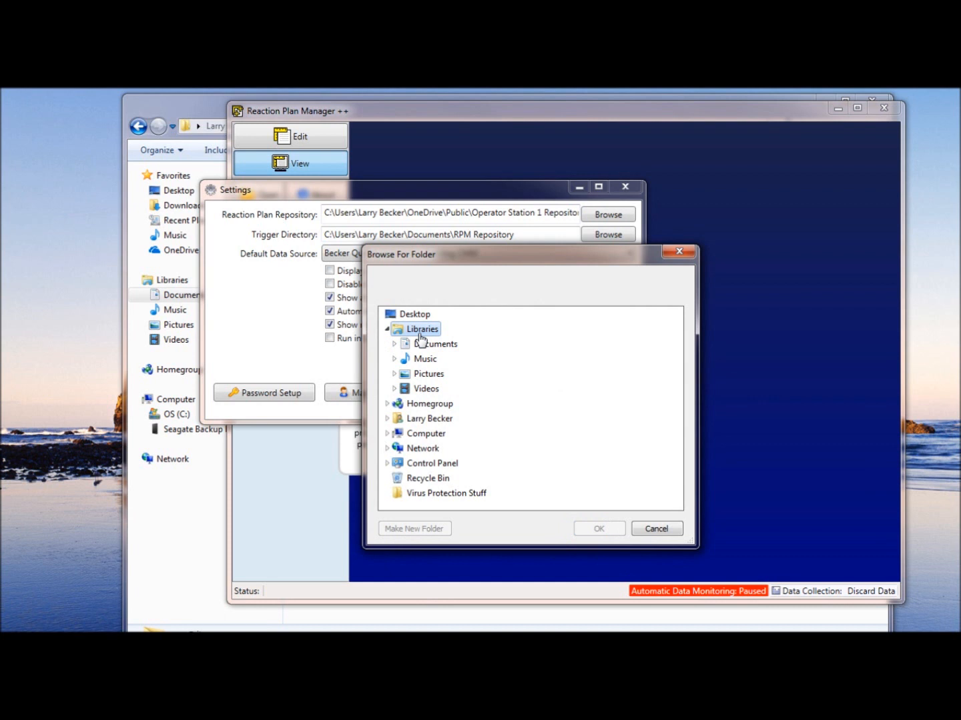
{"action": "left_click", "coordinate": [431, 419]}
{"action": "scroll", "coordinate": [458, 419], "scroll_direction": "down", "scroll_amount": 5}
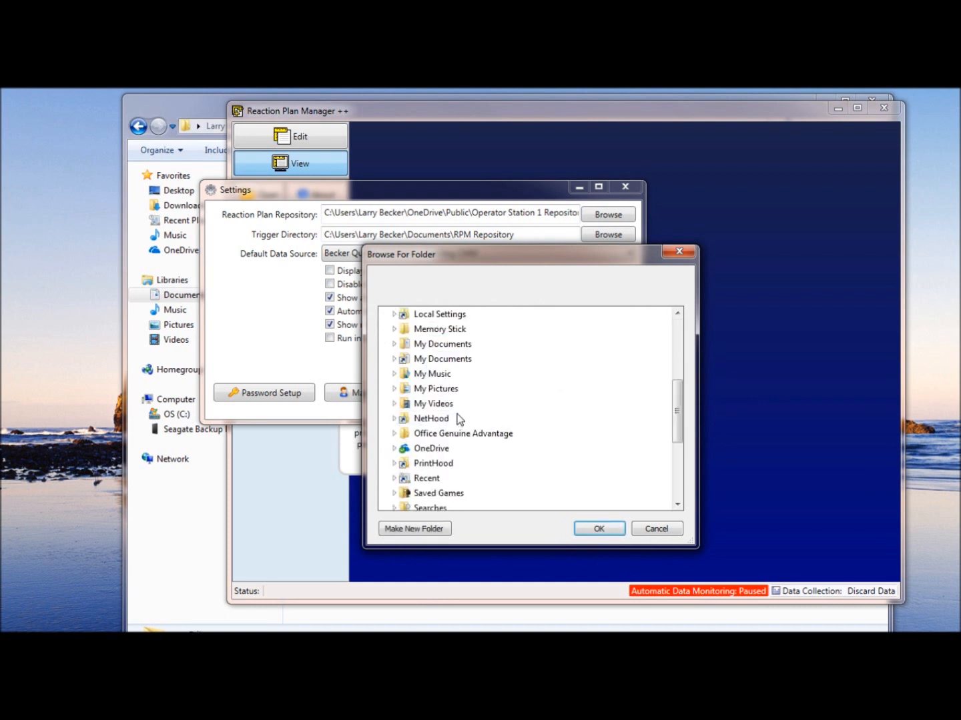
{"action": "left_click", "coordinate": [428, 405]}
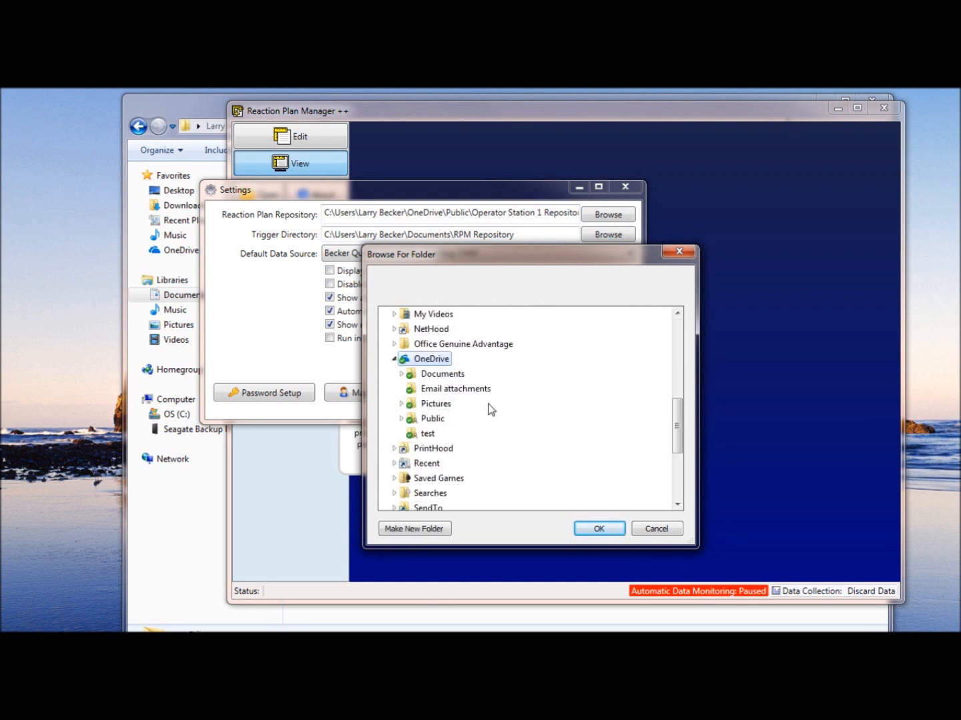
{"action": "left_click", "coordinate": [437, 405]}
{"action": "scroll", "coordinate": [441, 409], "scroll_direction": "up", "scroll_amount": 2}
{"action": "scroll", "coordinate": [442, 411], "scroll_direction": "down", "scroll_amount": 3}
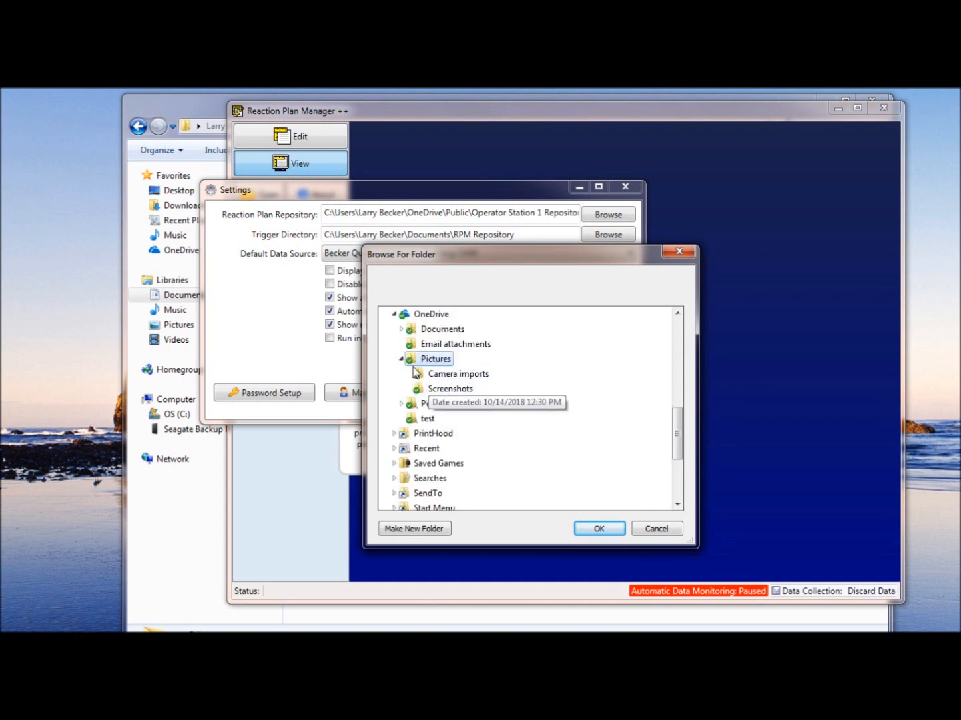
{"action": "left_click", "coordinate": [402, 359]}
{"action": "left_click", "coordinate": [427, 376]}
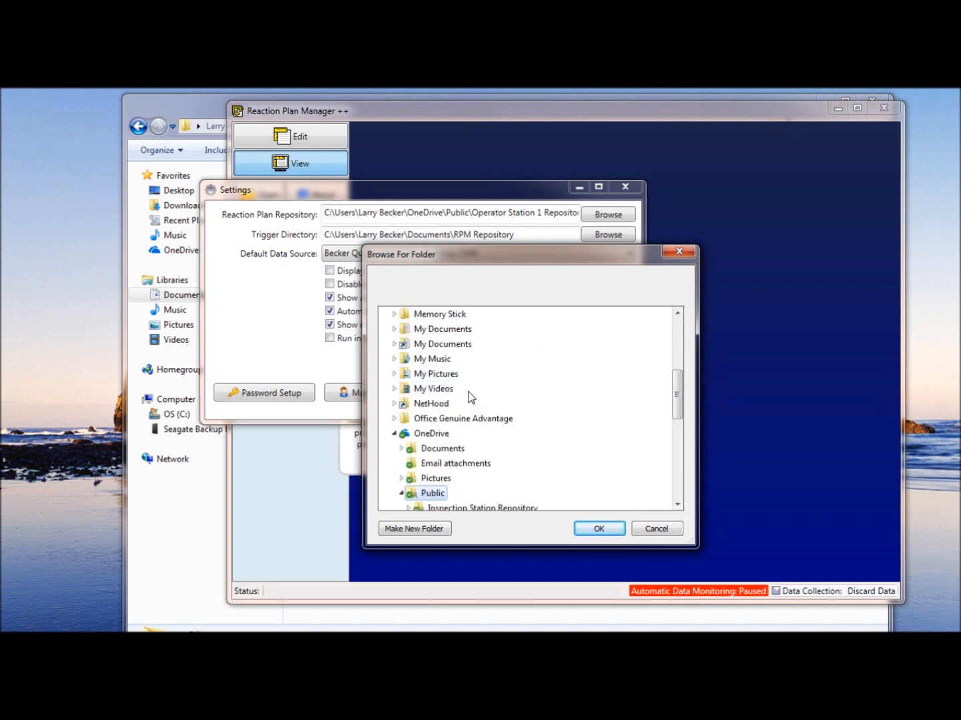
{"action": "scroll", "coordinate": [472, 398], "scroll_direction": "down", "scroll_amount": 3}
{"action": "left_click", "coordinate": [464, 391]}
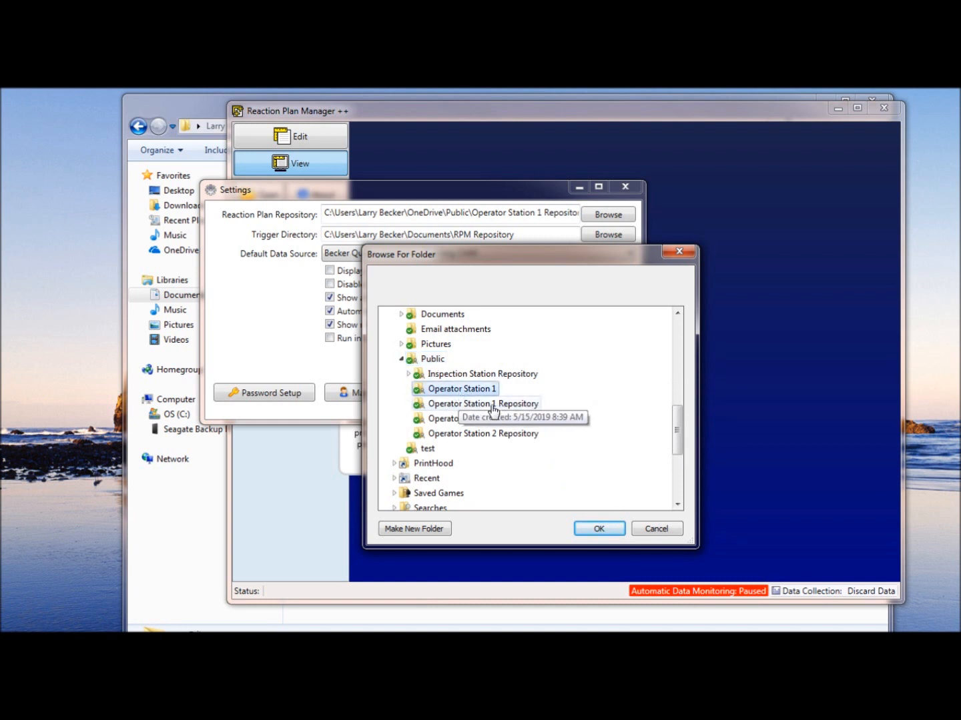
{"action": "left_click", "coordinate": [598, 528]}
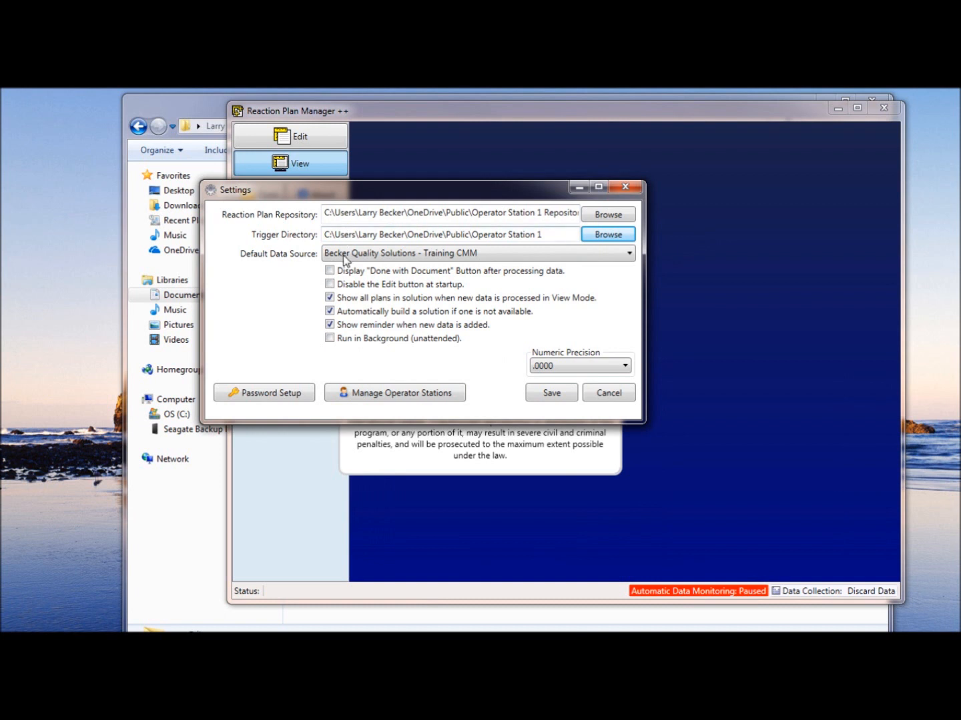
- Set the Default Data Source to "Reaction Plan Manager++ - Inspection Station", save the settings and close the About window
{"action": "left_click", "coordinate": [411, 260]}
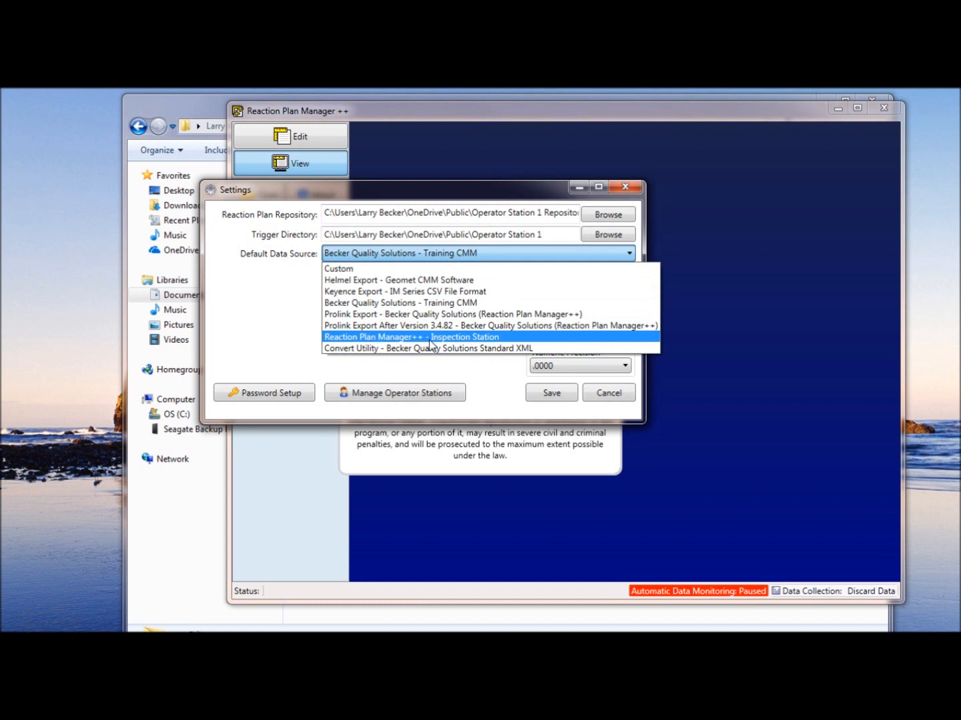
{"action": "left_click", "coordinate": [431, 340]}
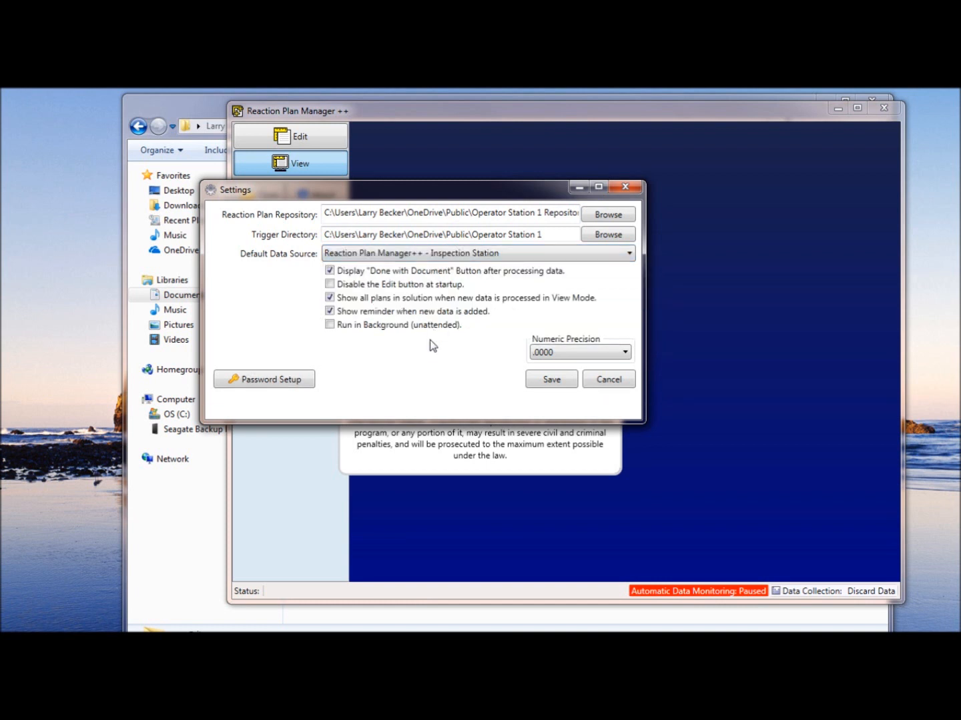
{"action": "left_click_drag", "start_coordinate": [420, 197], "coordinate": [441, 190]}
{"action": "left_click", "coordinate": [578, 375]}
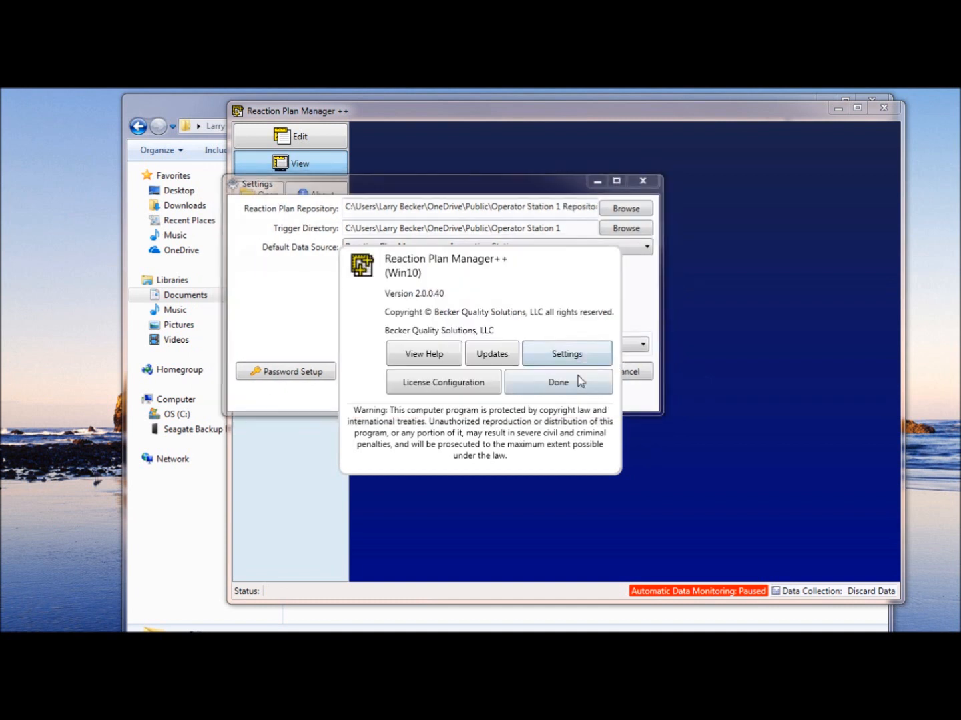
{"action": "left_click", "coordinate": [565, 387]}
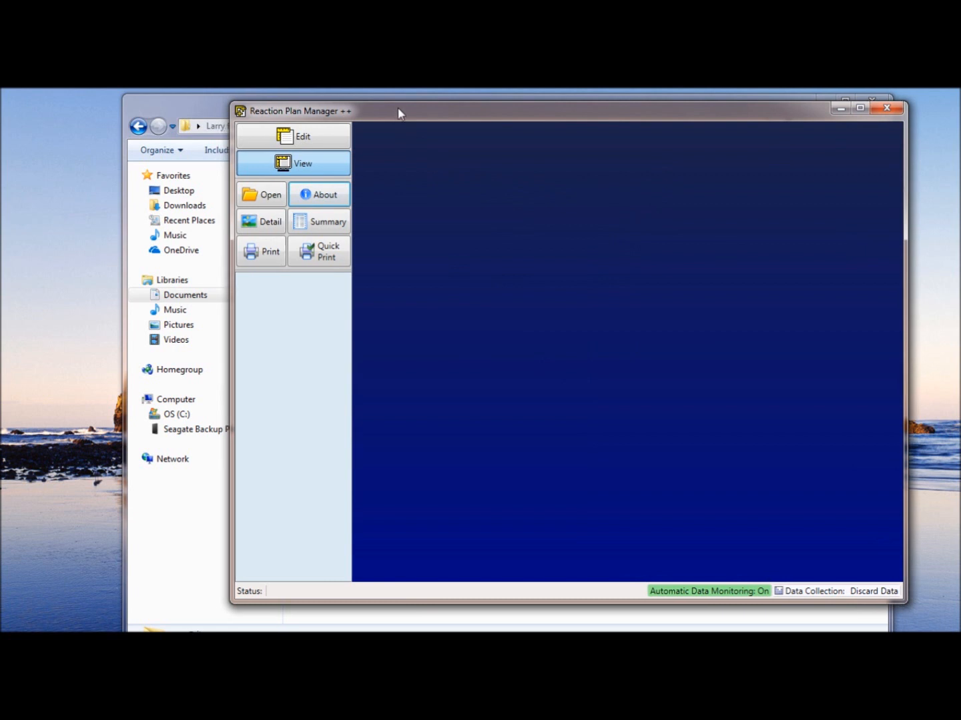
{"action": "left_click_drag", "start_coordinate": [396, 115], "coordinate": [397, 117]}
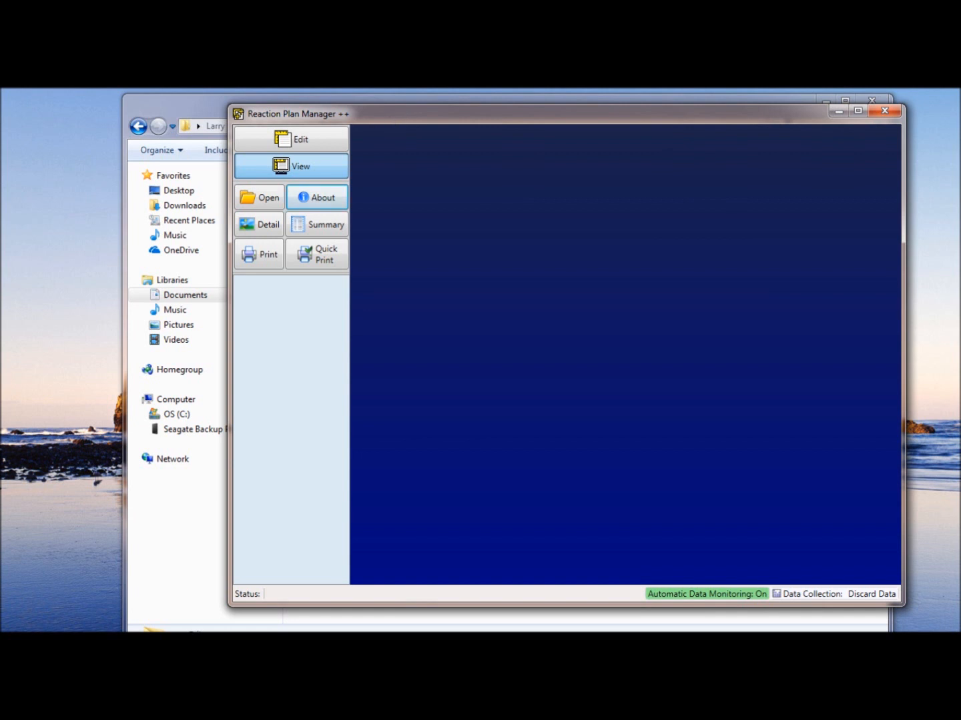
{"action": "left_click", "coordinate": [31, 221]}
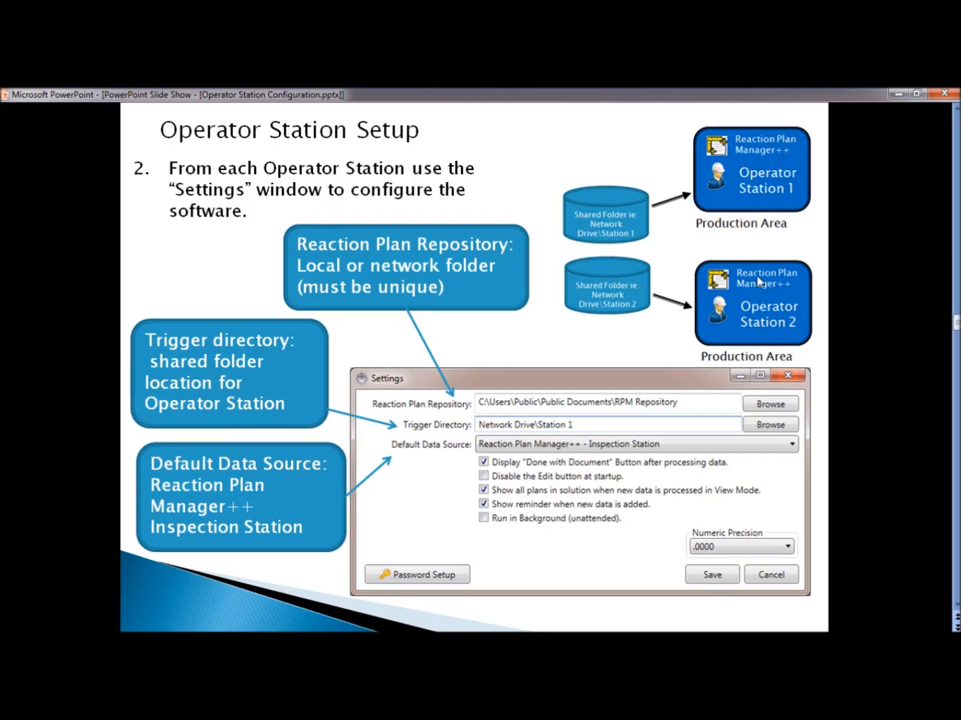
{"action": "key", "text": "Right"}
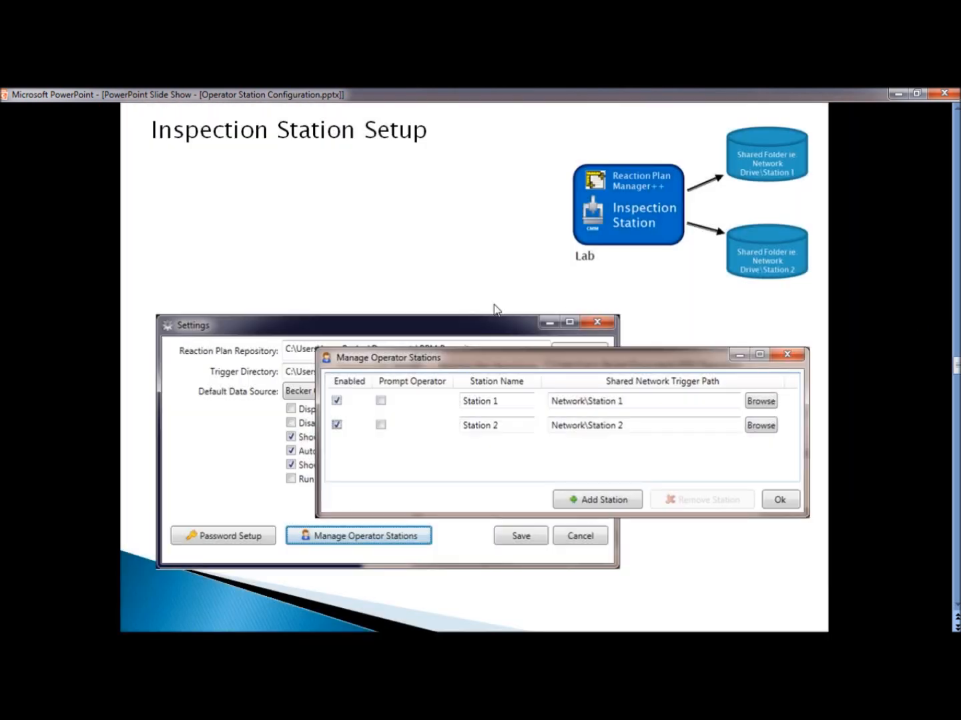
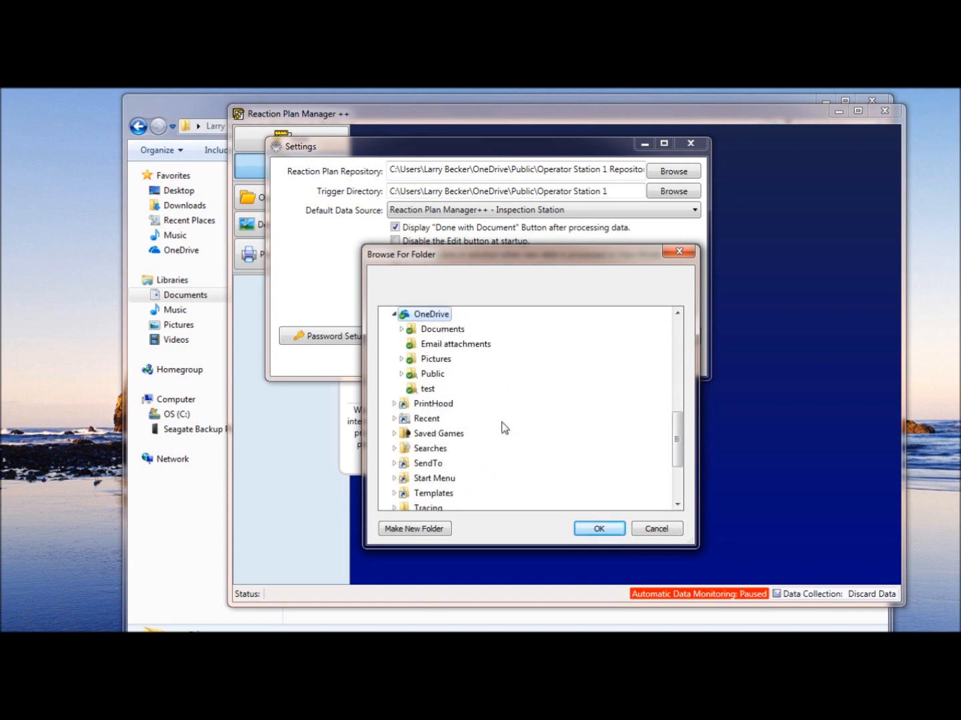
- Set the Reaction Plan Repository to the "Inspection Station Repository" folder in OneDrive's Public folder
{"action": "left_click", "coordinate": [434, 375]}
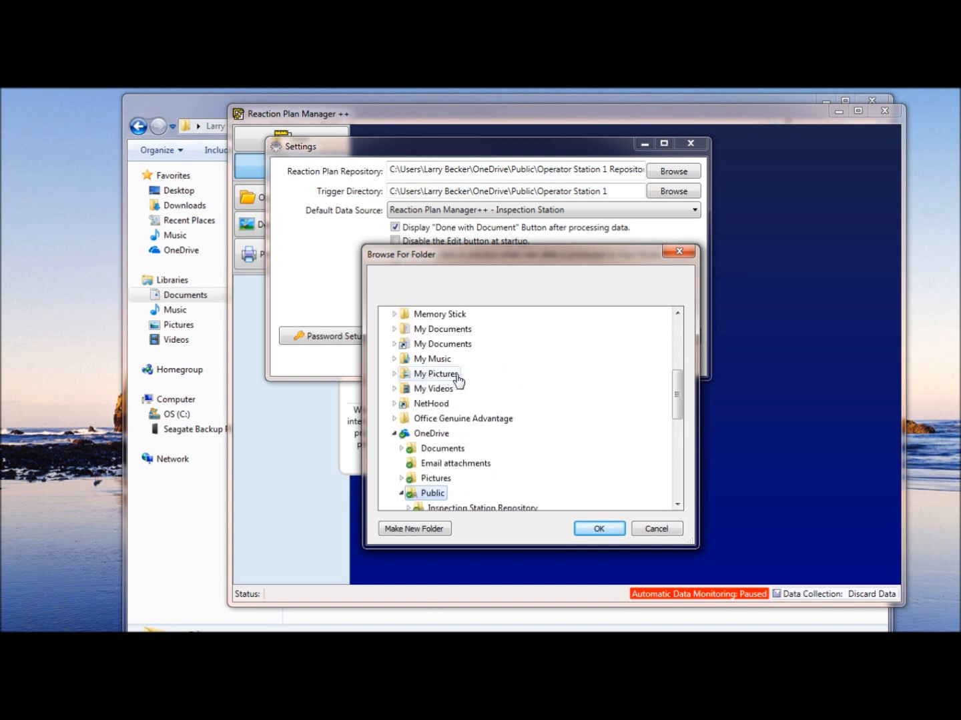
{"action": "left_click", "coordinate": [523, 420]}
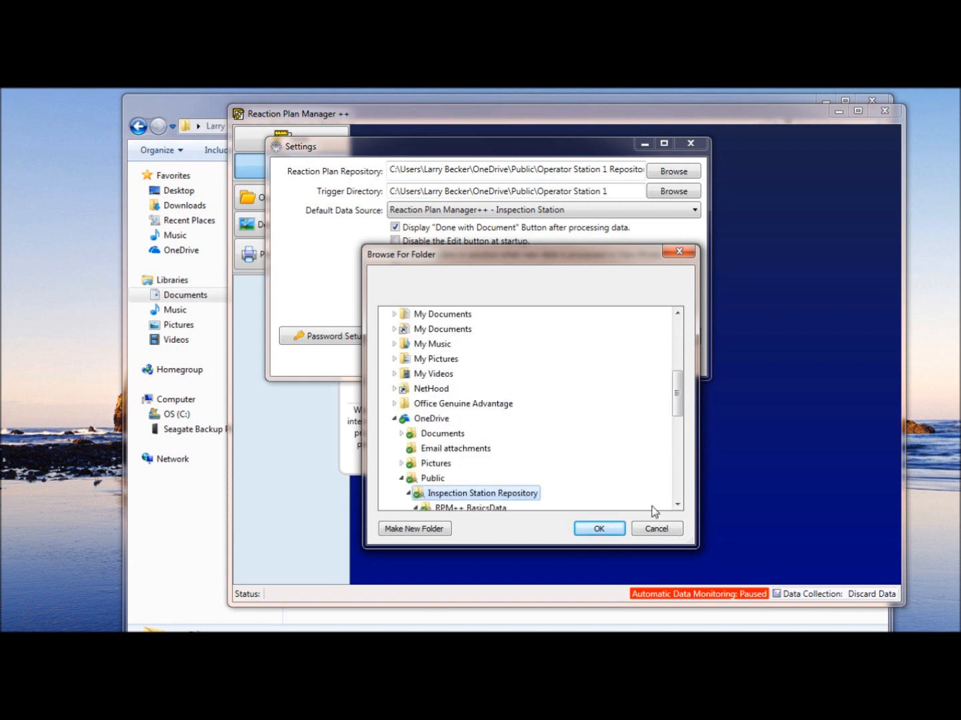
{"action": "left_click", "coordinate": [610, 531]}
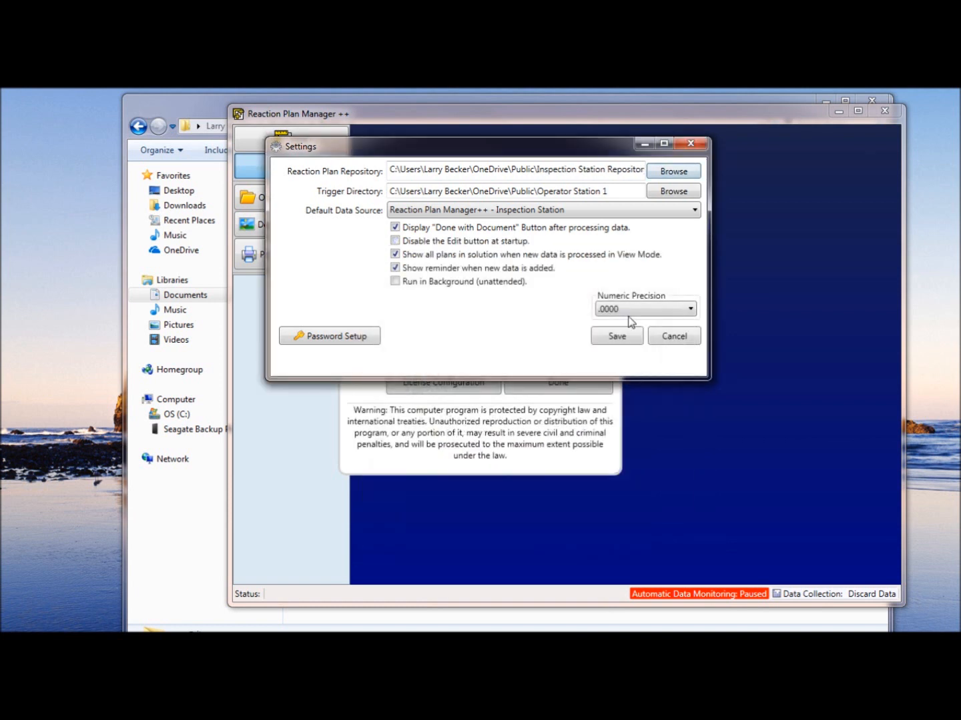
- Set the Trigger Directory to the "RPM Repository" folder inside My Documents in the Documents library
{"action": "left_click", "coordinate": [610, 191]}
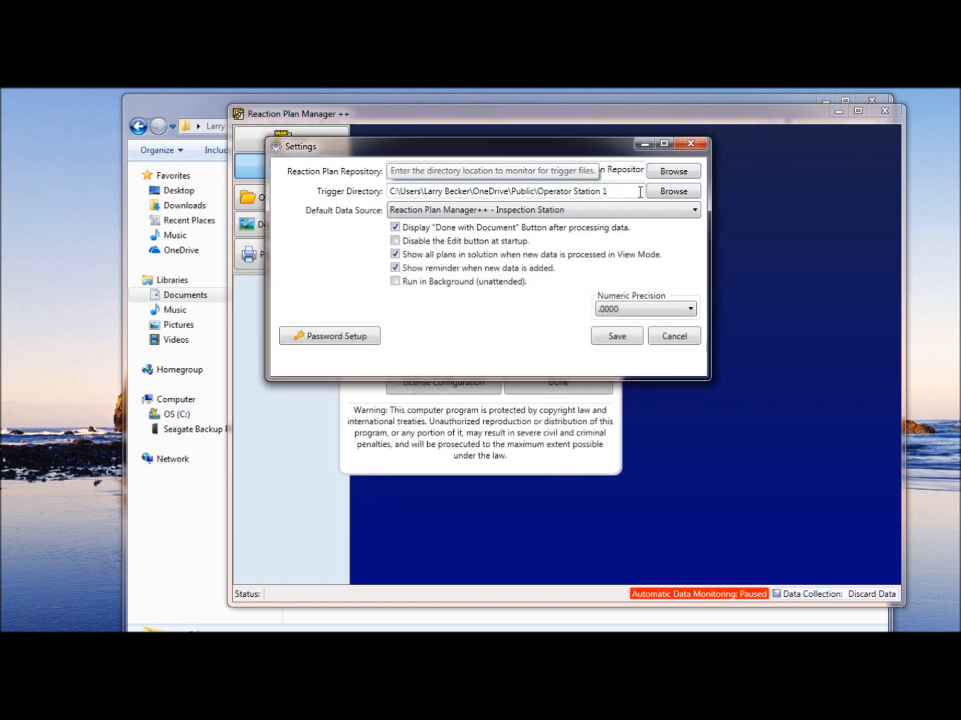
{"action": "left_click", "coordinate": [673, 192]}
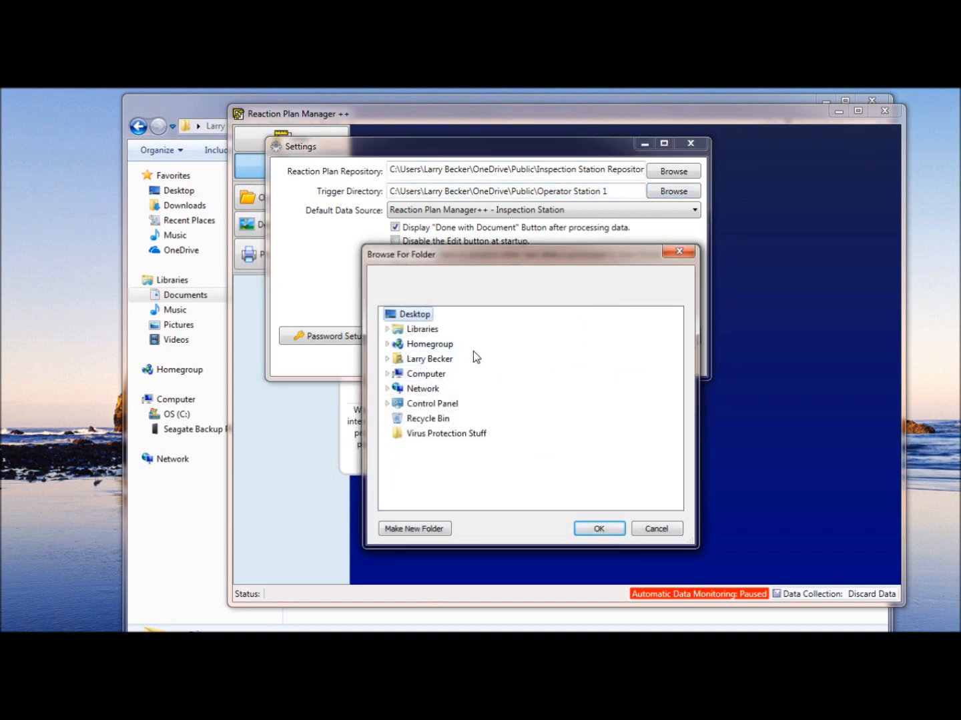
{"action": "double_click", "coordinate": [432, 361]}
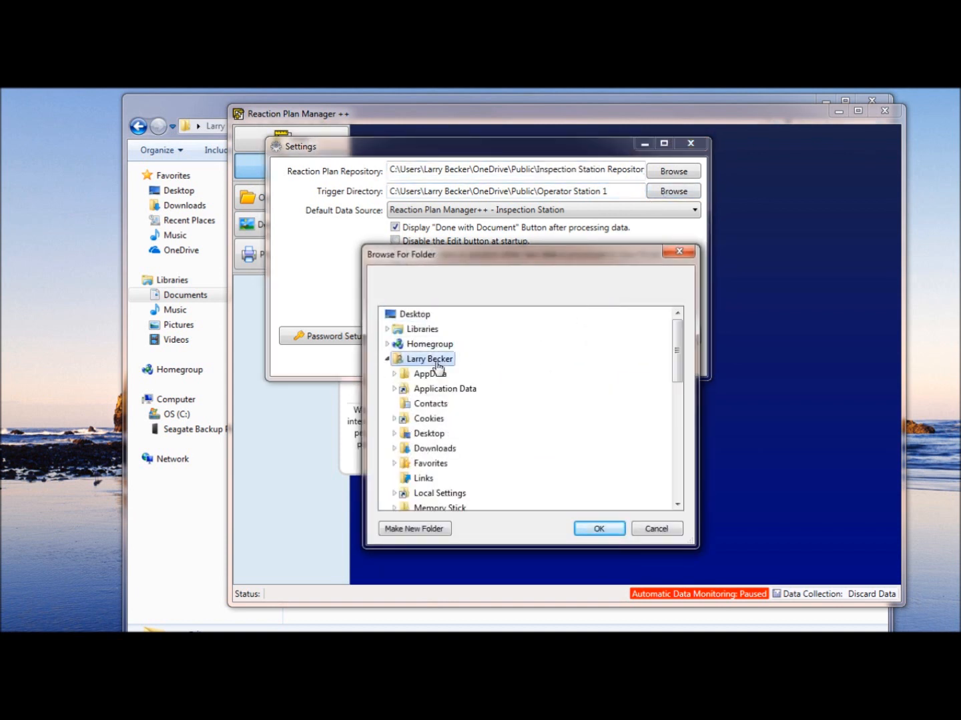
{"action": "double_click", "coordinate": [422, 329]}
{"action": "double_click", "coordinate": [456, 345]}
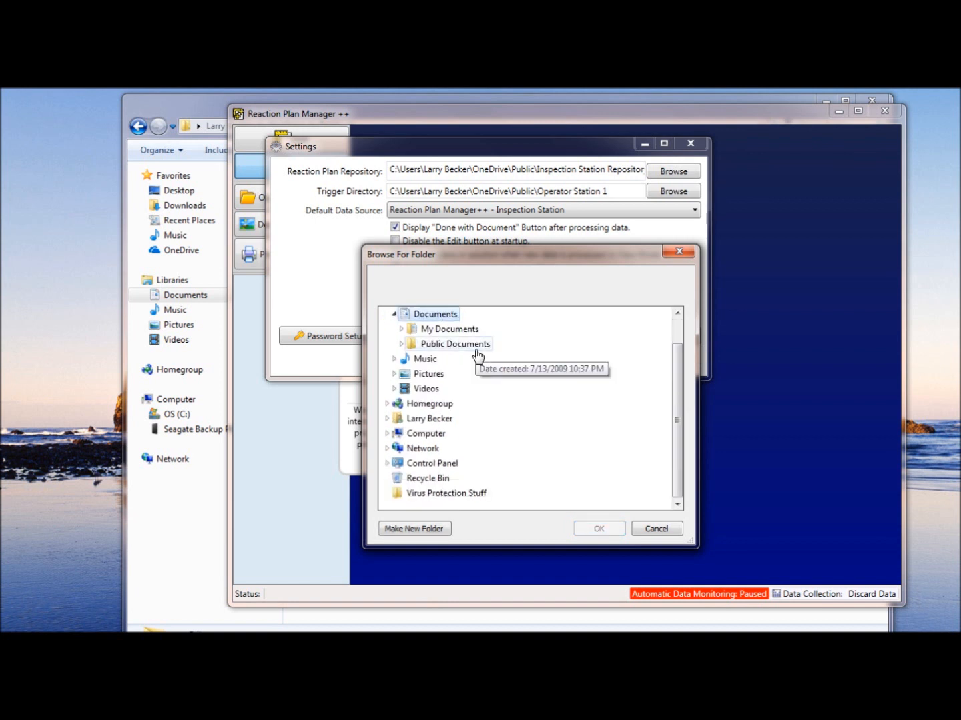
{"action": "double_click", "coordinate": [454, 327]}
{"action": "scroll", "coordinate": [484, 341], "scroll_direction": "down", "scroll_amount": 15}
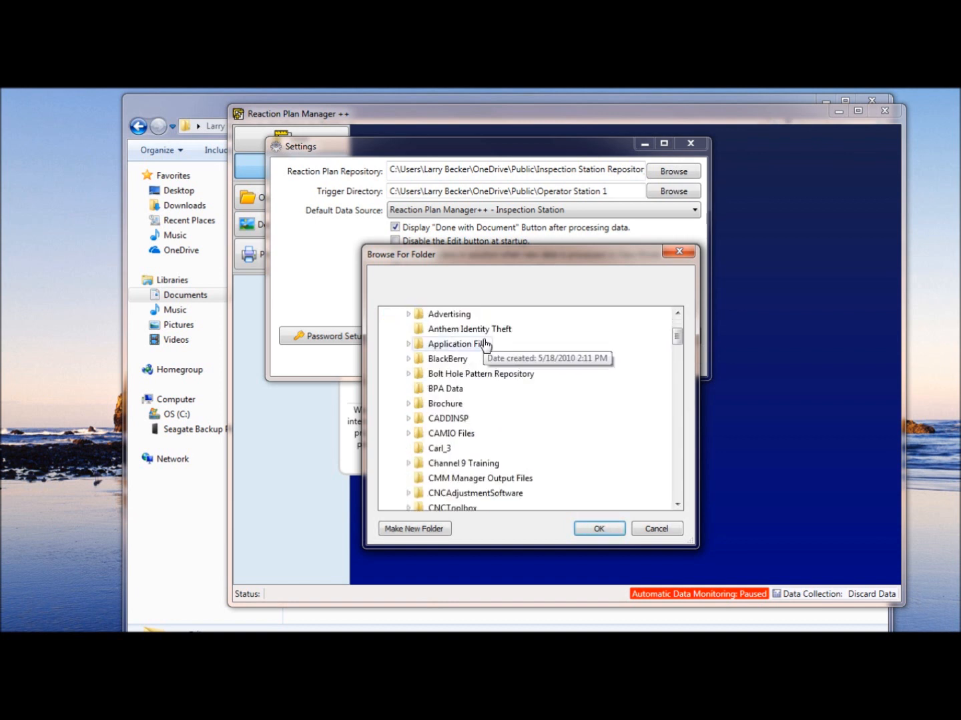
{"action": "scroll", "coordinate": [485, 346], "scroll_direction": "down", "scroll_amount": 4}
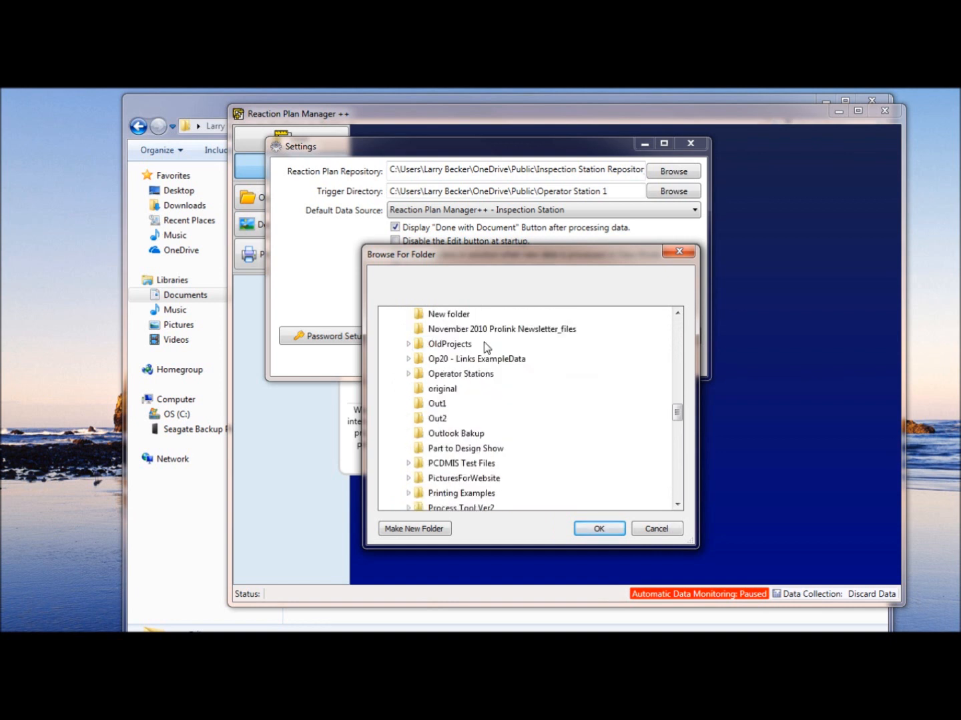
{"action": "scroll", "coordinate": [485, 347], "scroll_direction": "down", "scroll_amount": 5}
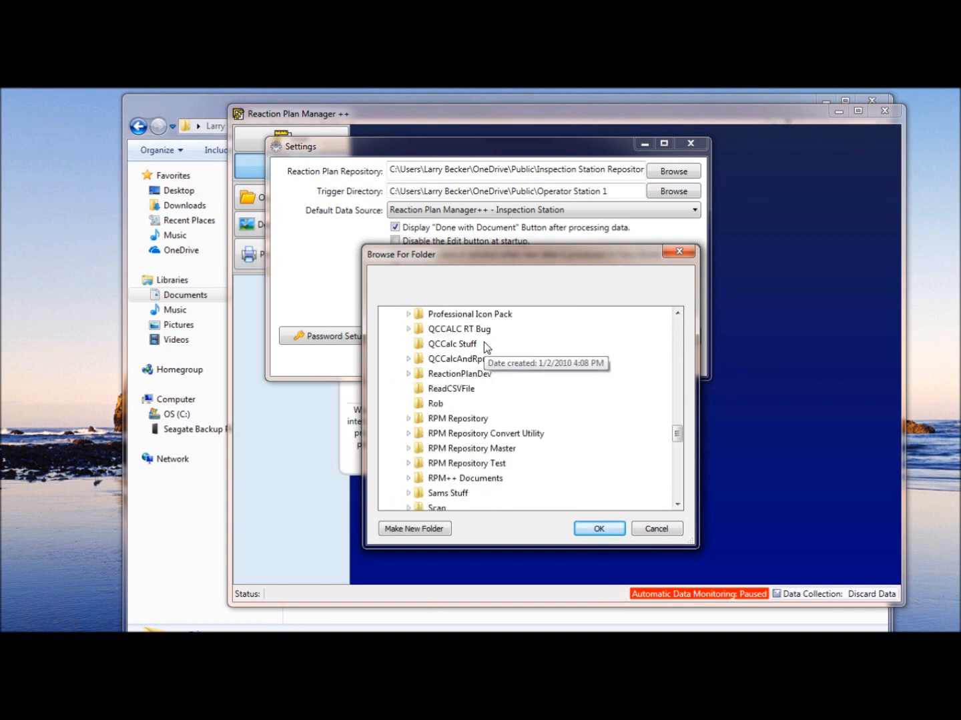
{"action": "double_click", "coordinate": [480, 419]}
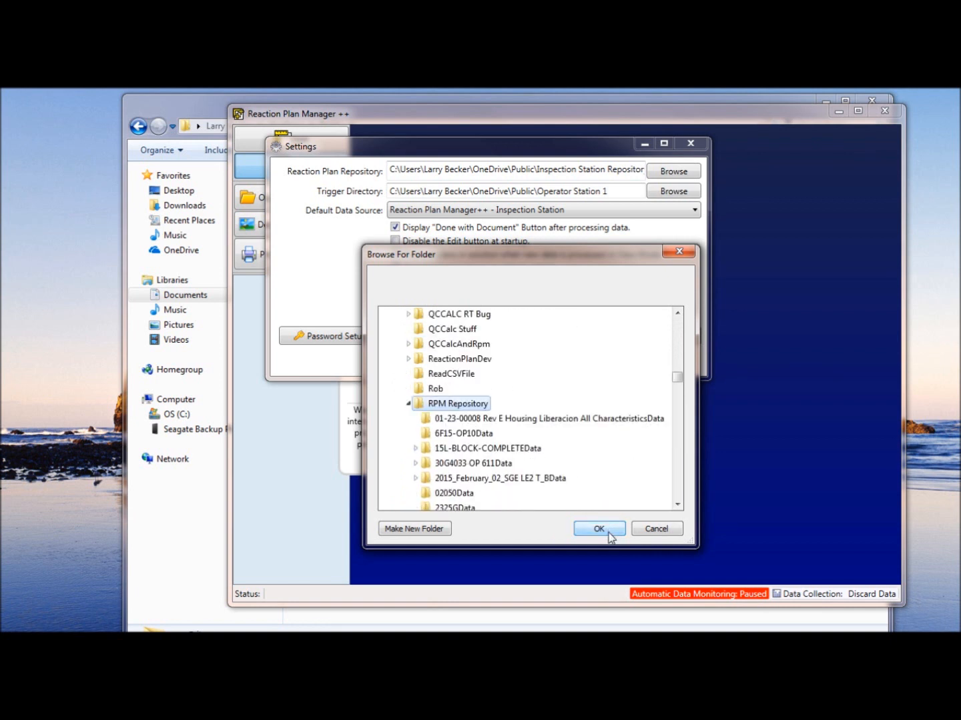
{"action": "left_click", "coordinate": [605, 528]}
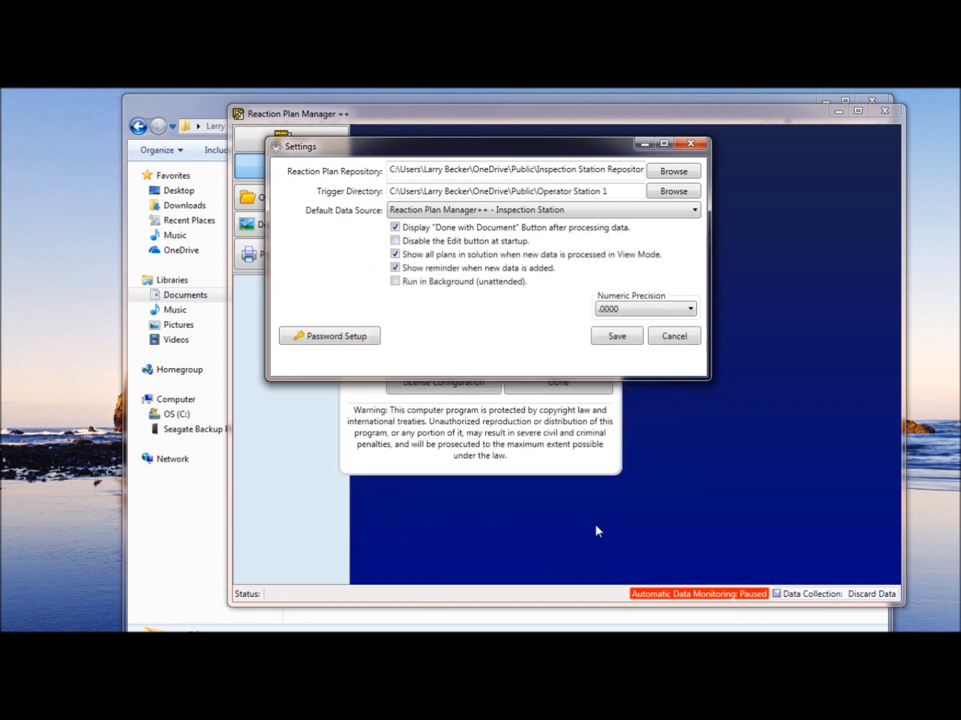
- Set the Default Data Source to "Becker Quality Solutions - Training CMM" and save the settings
{"action": "left_click", "coordinate": [525, 211]}
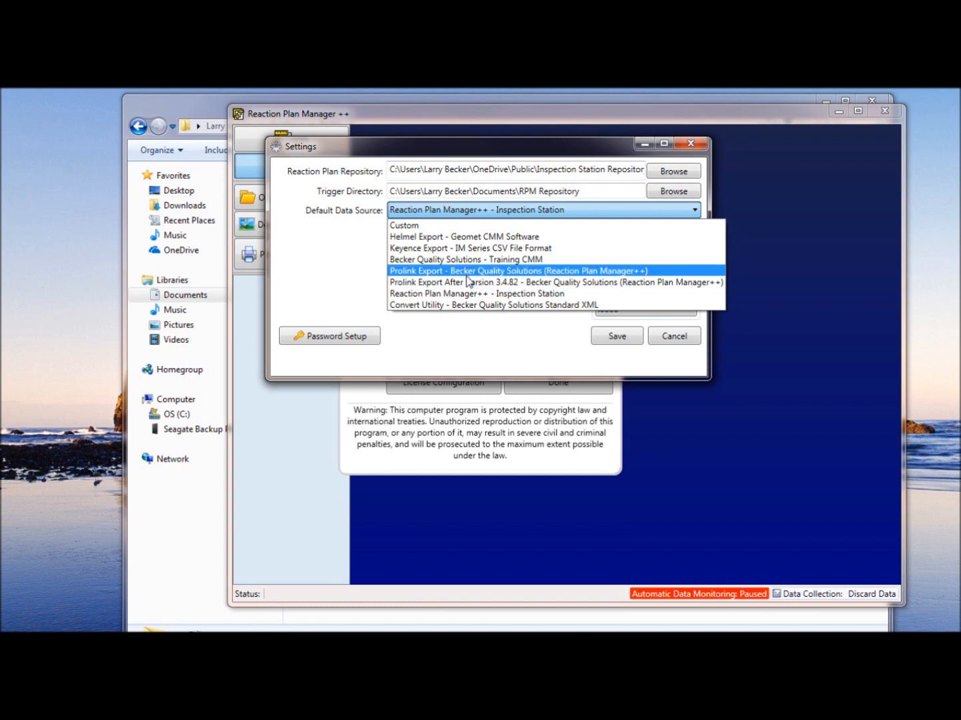
{"action": "left_click", "coordinate": [451, 260]}
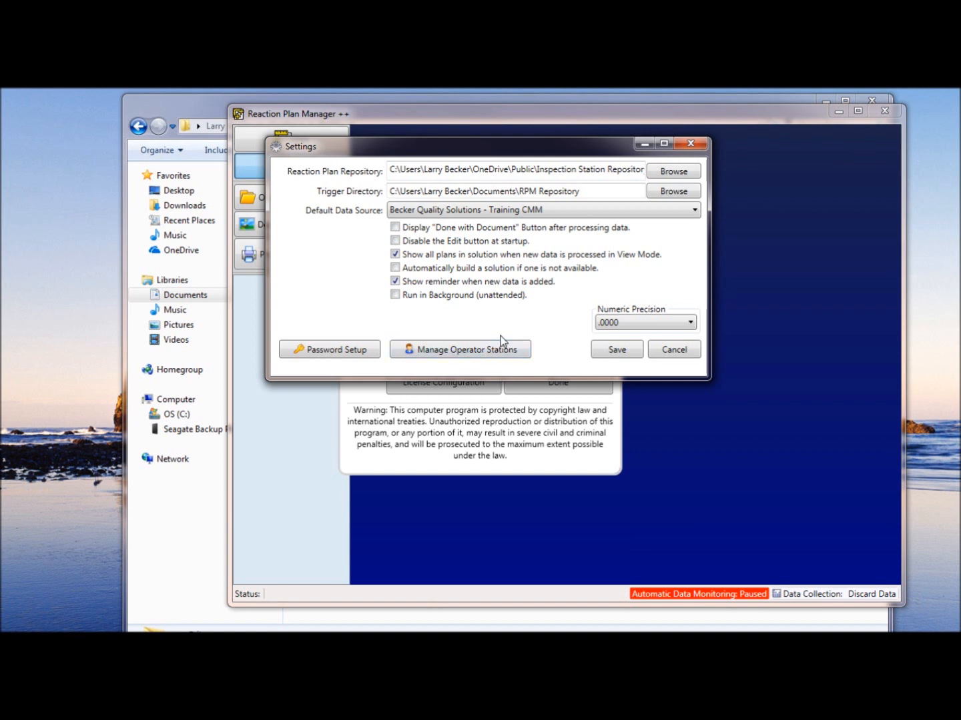
{"action": "left_click", "coordinate": [616, 351]}
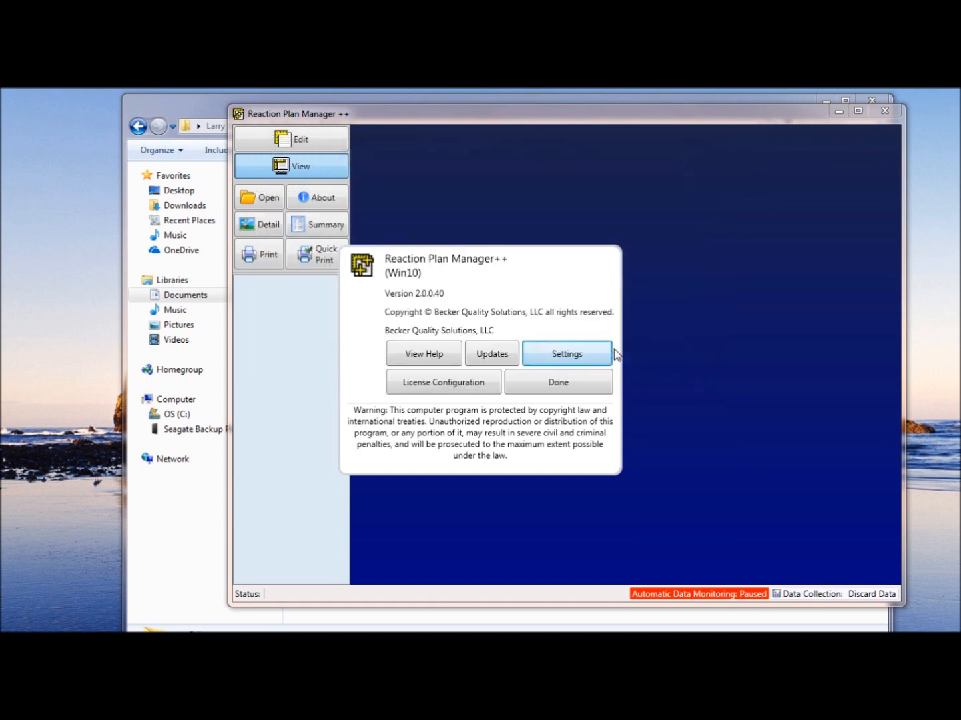
- Reopen the settings, open Manage Operator Stations in clear view, and add a blank station entry
{"action": "left_click", "coordinate": [565, 357]}
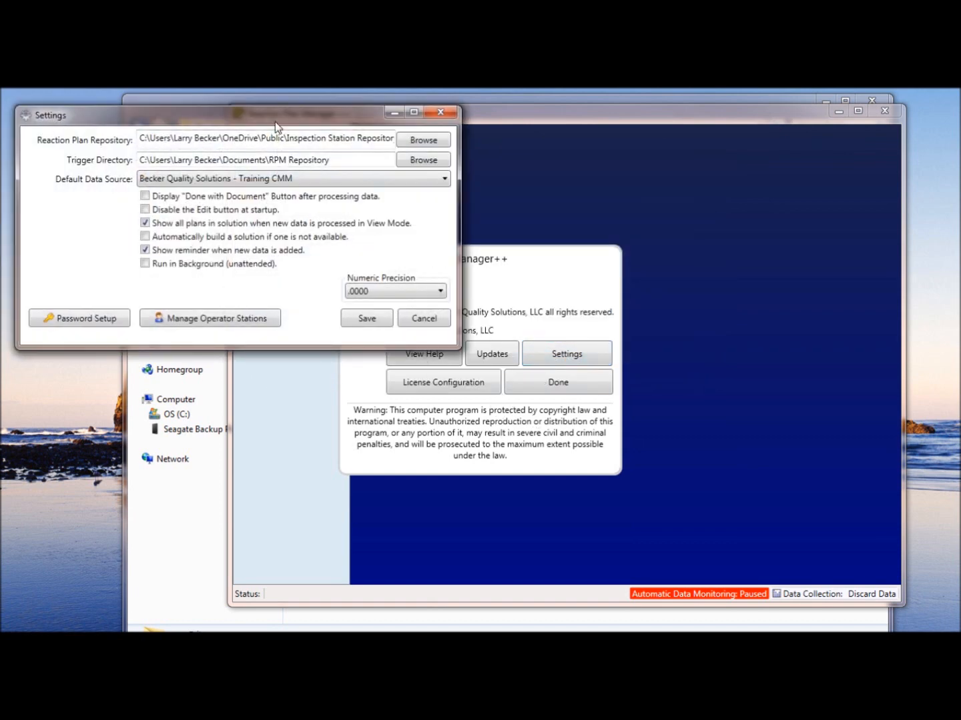
{"action": "left_click_drag", "start_coordinate": [282, 125], "coordinate": [484, 171]}
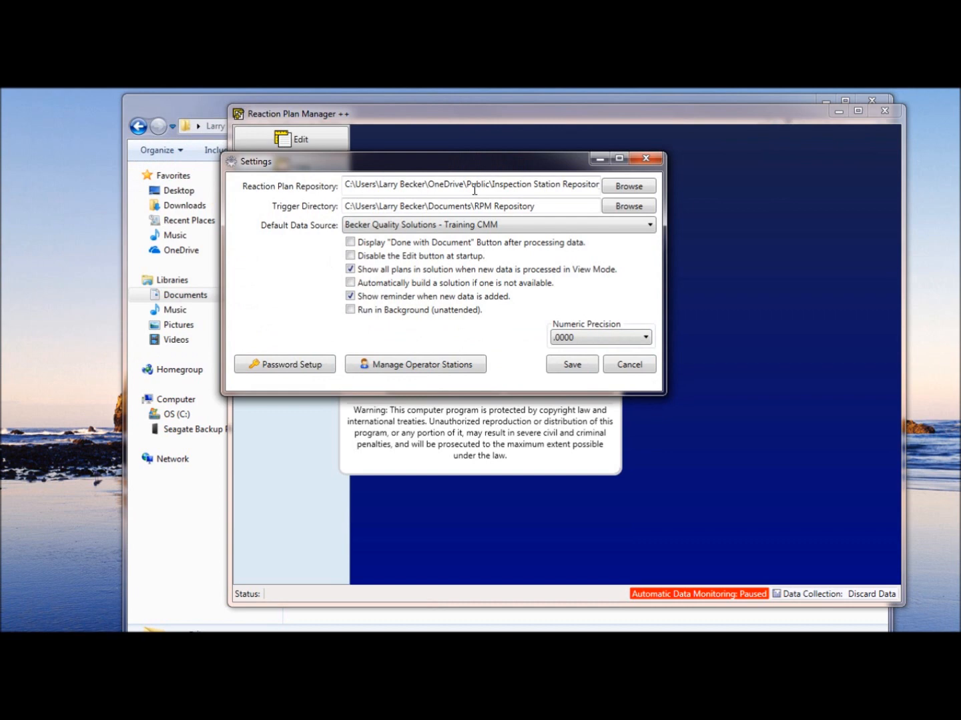
{"action": "left_click", "coordinate": [416, 369]}
{"action": "left_click_drag", "start_coordinate": [294, 137], "coordinate": [539, 198]}
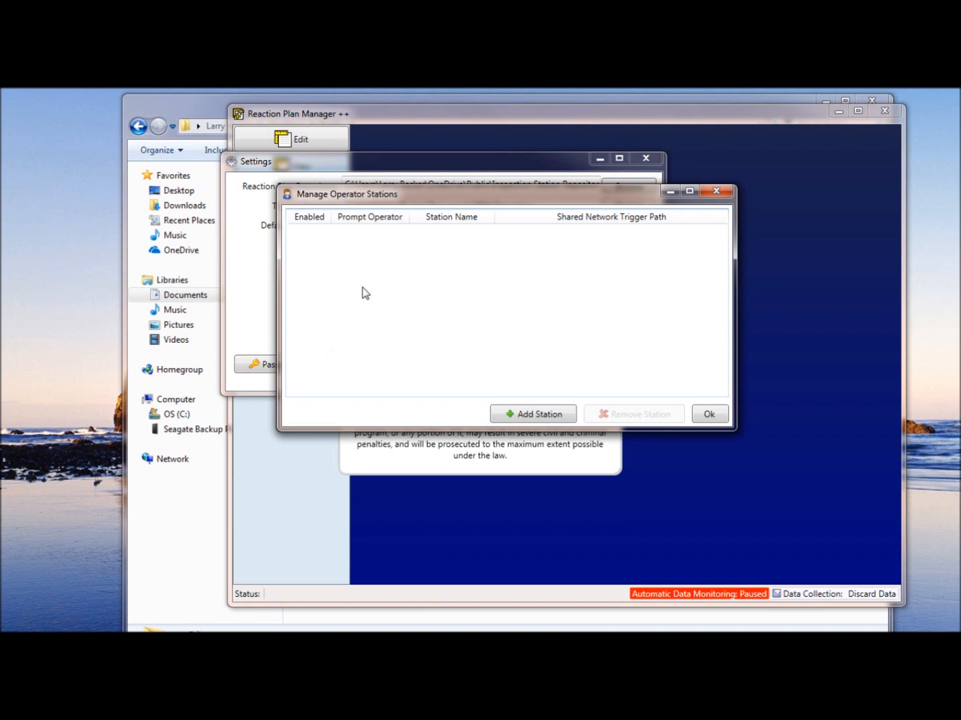
{"action": "left_click", "coordinate": [532, 415]}
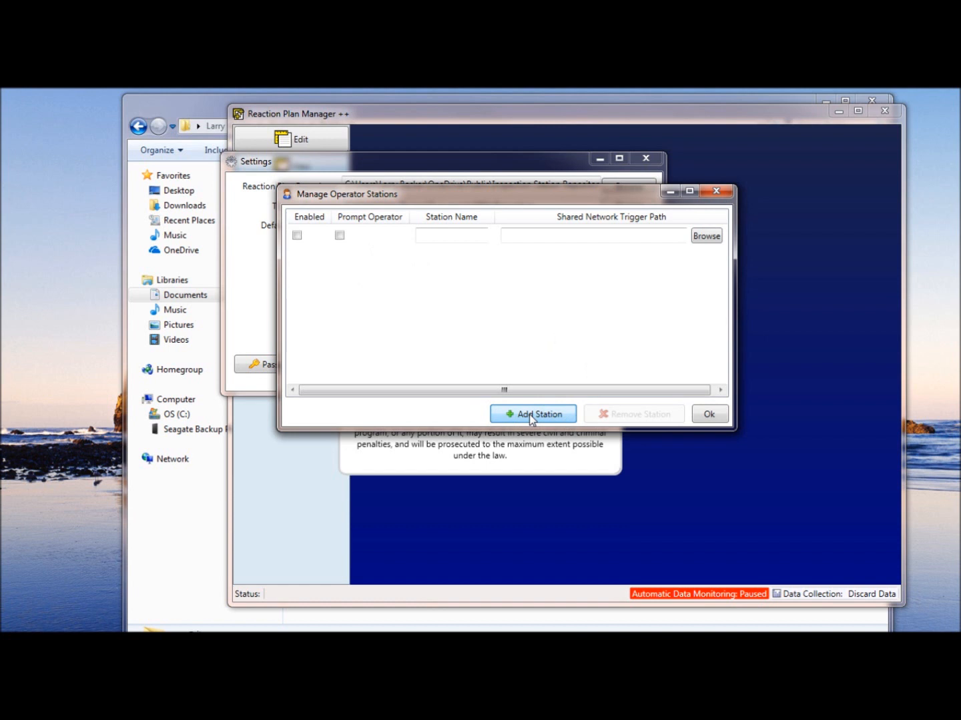
- Enable the blank operator station entry and name it "Station 1"
{"action": "left_click", "coordinate": [298, 235]}
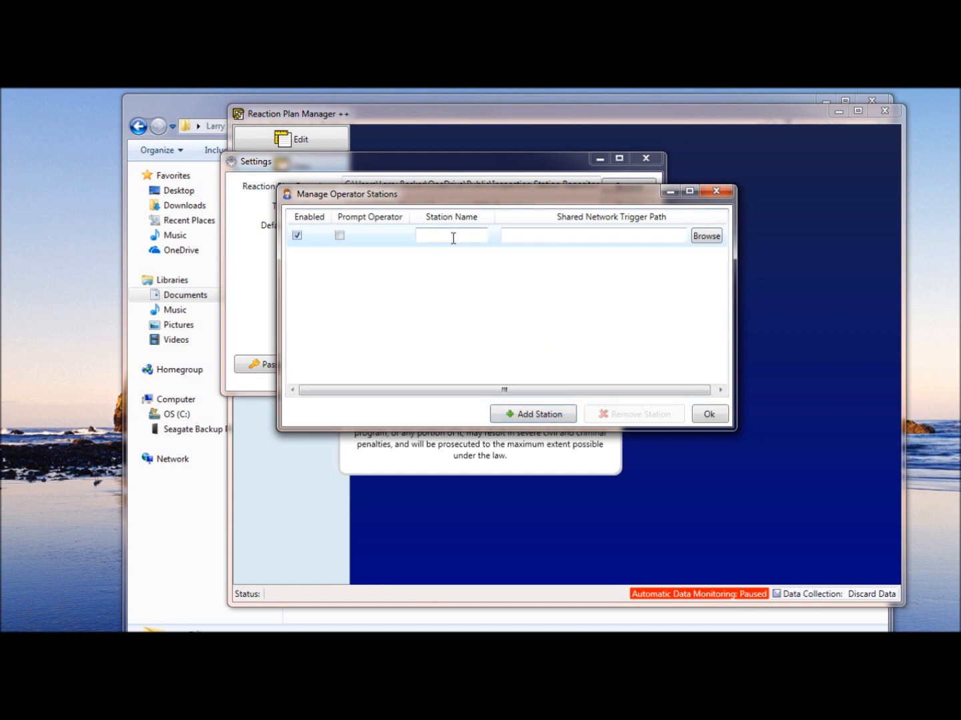
{"action": "left_click", "coordinate": [453, 238]}
{"action": "type", "text": "Station 1"}
- Set Station 1's Shared Network Trigger Path to the "Operator Station 1" folder in OneDrive's Public folder and slightly narrow the Prompt Operator column
{"action": "left_click", "coordinate": [711, 239]}
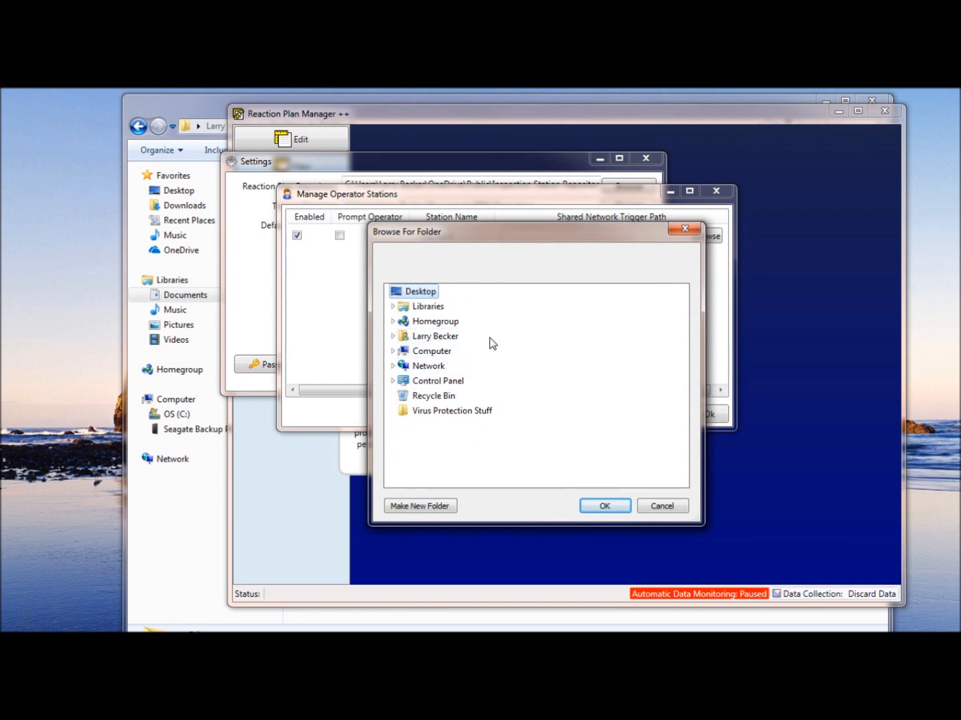
{"action": "double_click", "coordinate": [457, 339]}
{"action": "scroll", "coordinate": [477, 353], "scroll_direction": "down", "scroll_amount": 3}
{"action": "scroll", "coordinate": [479, 357], "scroll_direction": "down", "scroll_amount": 4}
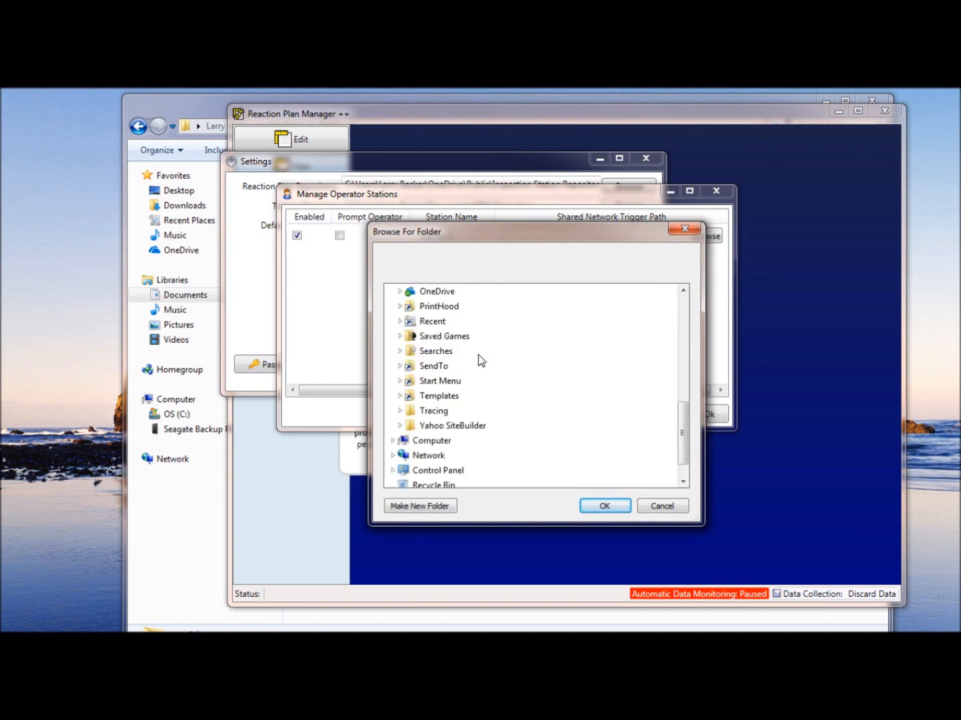
{"action": "scroll", "coordinate": [454, 441], "scroll_direction": "up", "scroll_amount": 1}
{"action": "double_click", "coordinate": [441, 337]}
{"action": "double_click", "coordinate": [438, 398]}
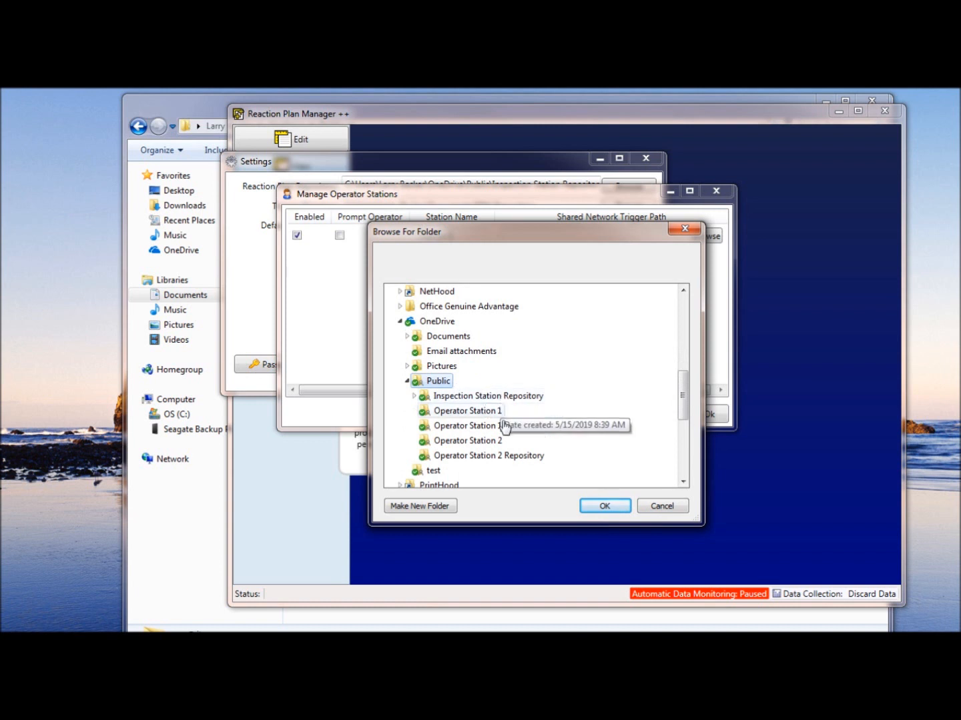
{"action": "left_click", "coordinate": [467, 411]}
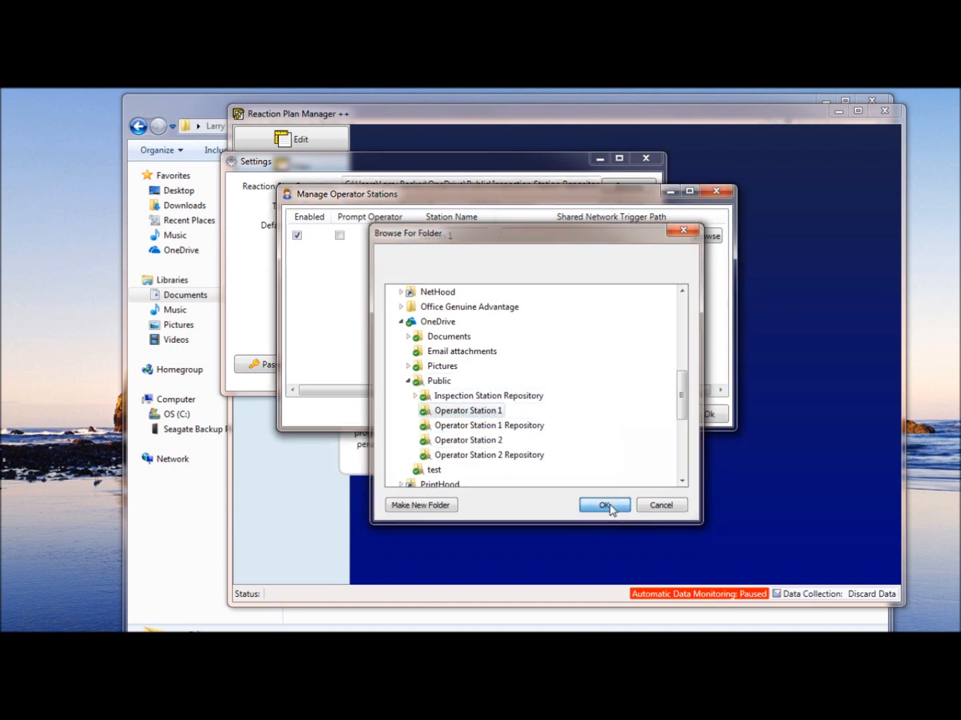
{"action": "left_click", "coordinate": [605, 506]}
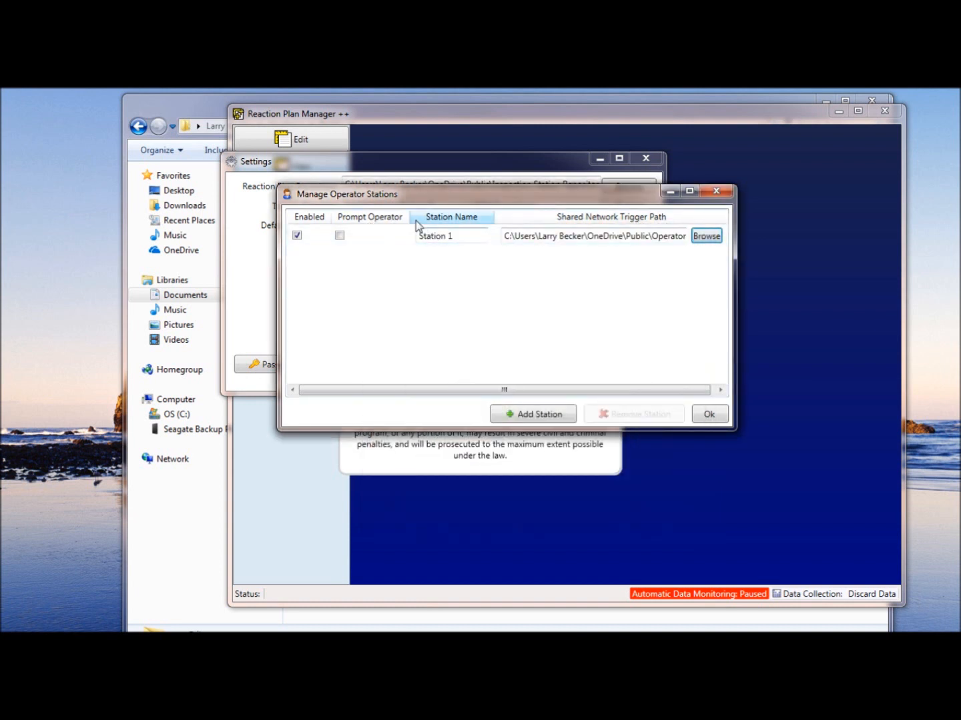
{"action": "left_click_drag", "start_coordinate": [407, 217], "coordinate": [403, 217]}
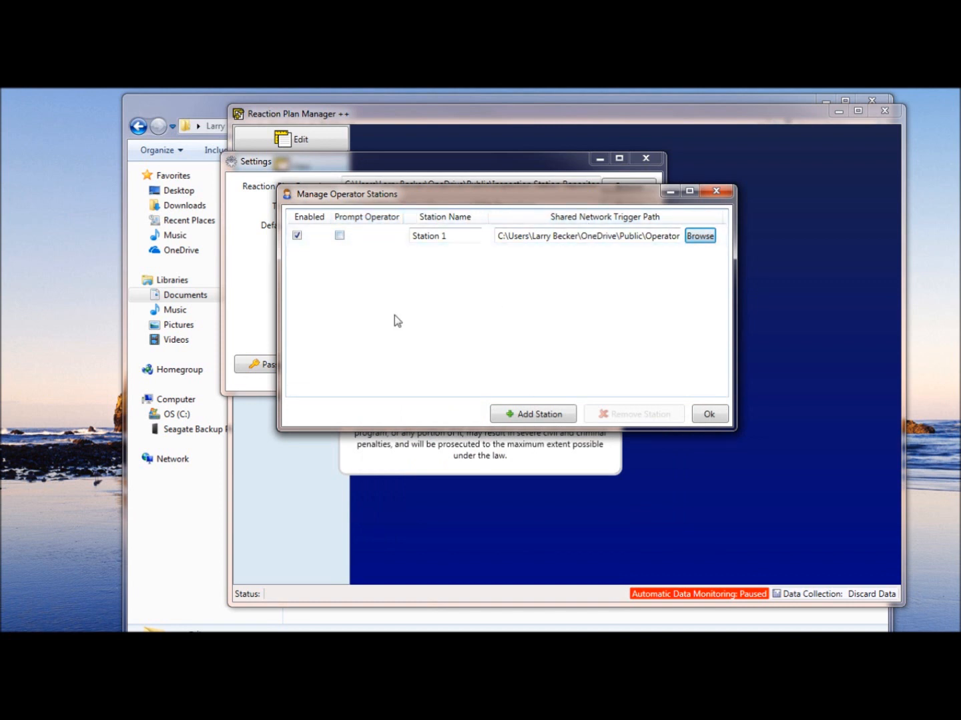
- Add a second enabled operator station named "Station 2"
{"action": "left_click", "coordinate": [534, 414]}
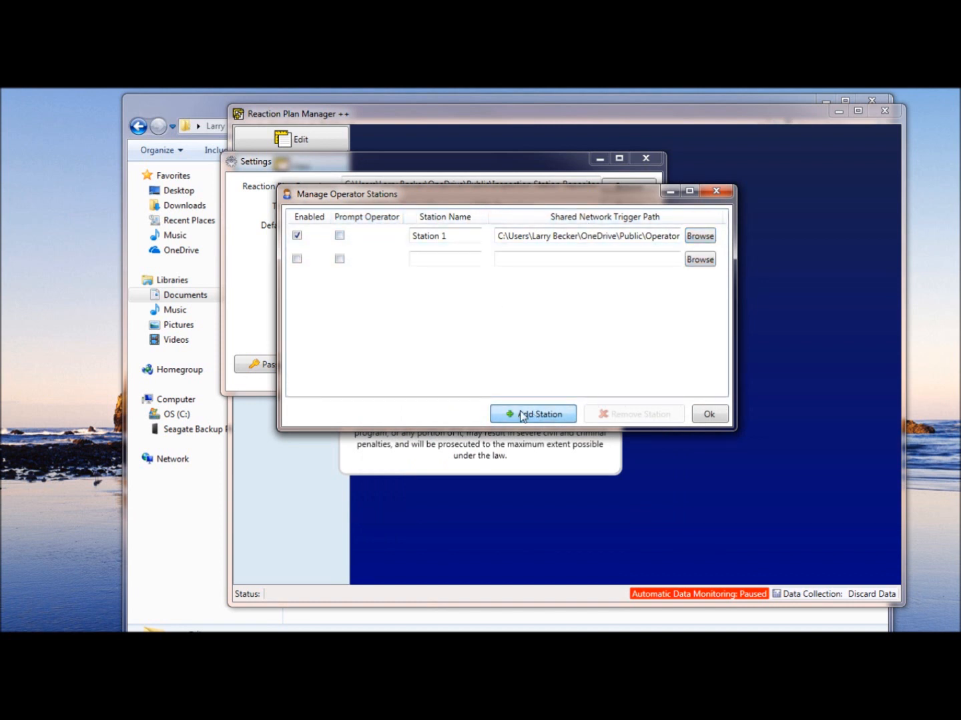
{"action": "left_click", "coordinate": [466, 261]}
{"action": "type", "text": "S"}
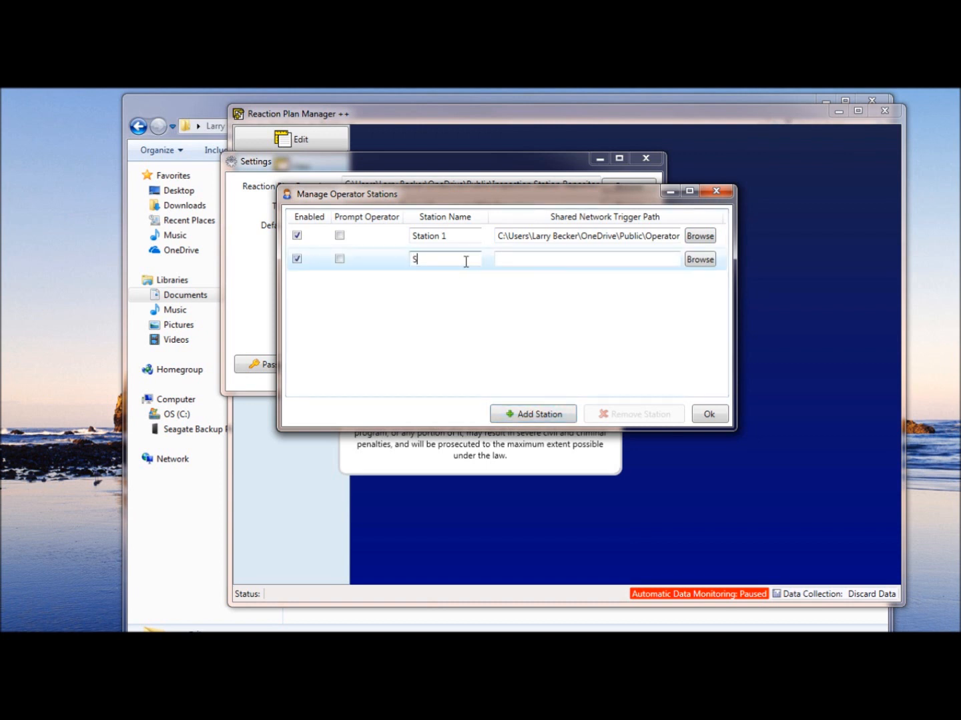
{"action": "type", "text": "tation 2"}
- Set Station 2's Shared Network Trigger Path to the "Operator Station 2" folder in OneDrive's Public folder
{"action": "left_click", "coordinate": [700, 261]}
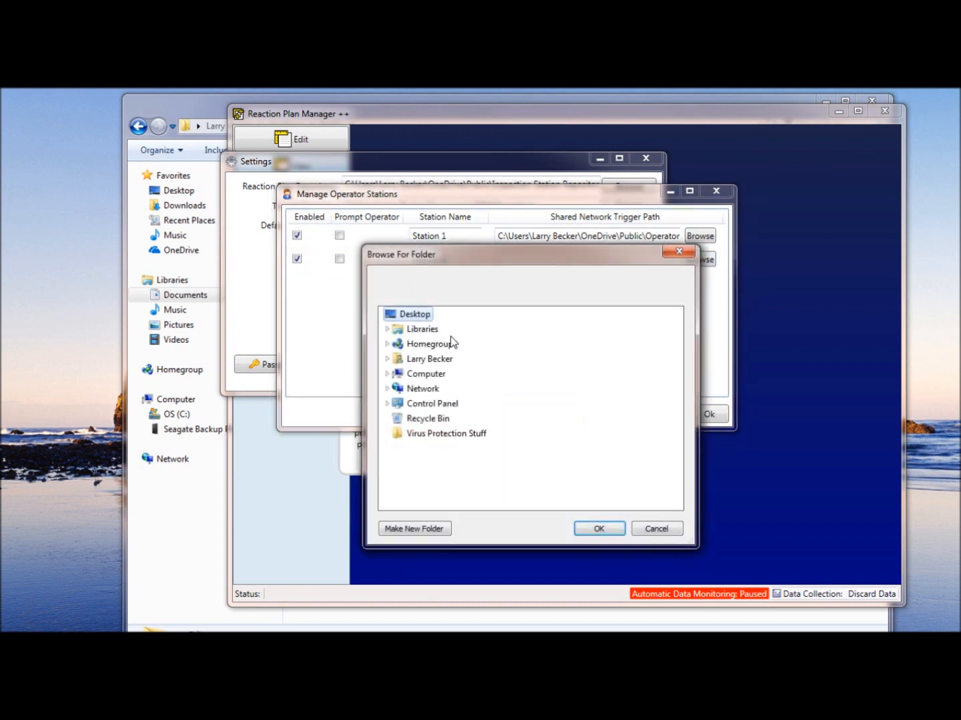
{"action": "left_click", "coordinate": [429, 360]}
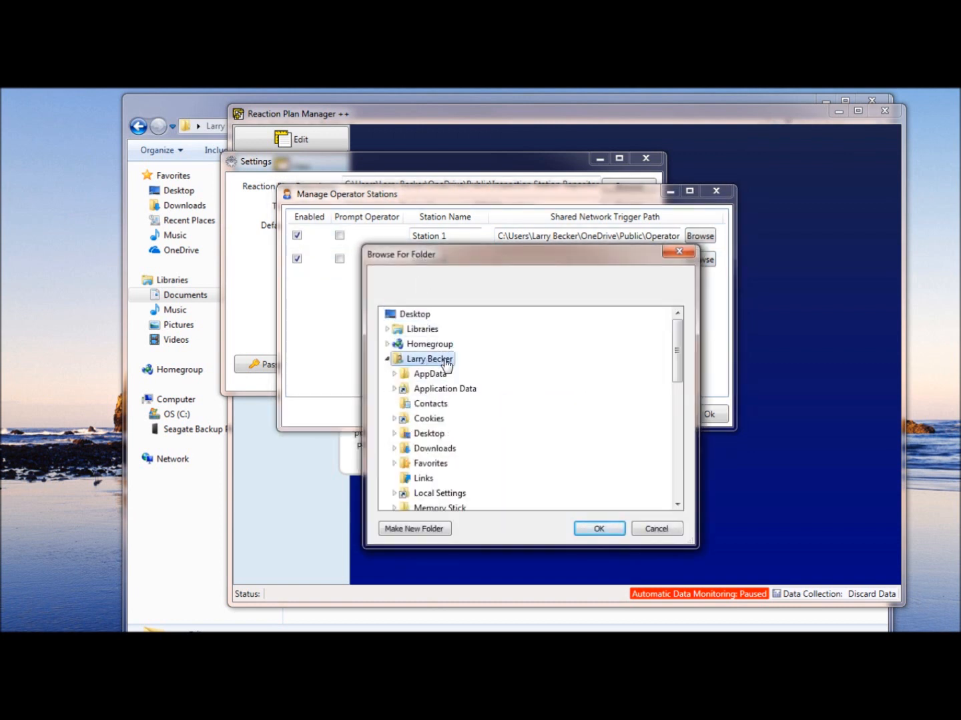
{"action": "scroll", "coordinate": [461, 369], "scroll_direction": "down", "scroll_amount": 4}
{"action": "left_click", "coordinate": [432, 450]}
{"action": "scroll", "coordinate": [483, 414], "scroll_direction": "up", "scroll_amount": 1}
{"action": "scroll", "coordinate": [480, 407], "scroll_direction": "down", "scroll_amount": 4}
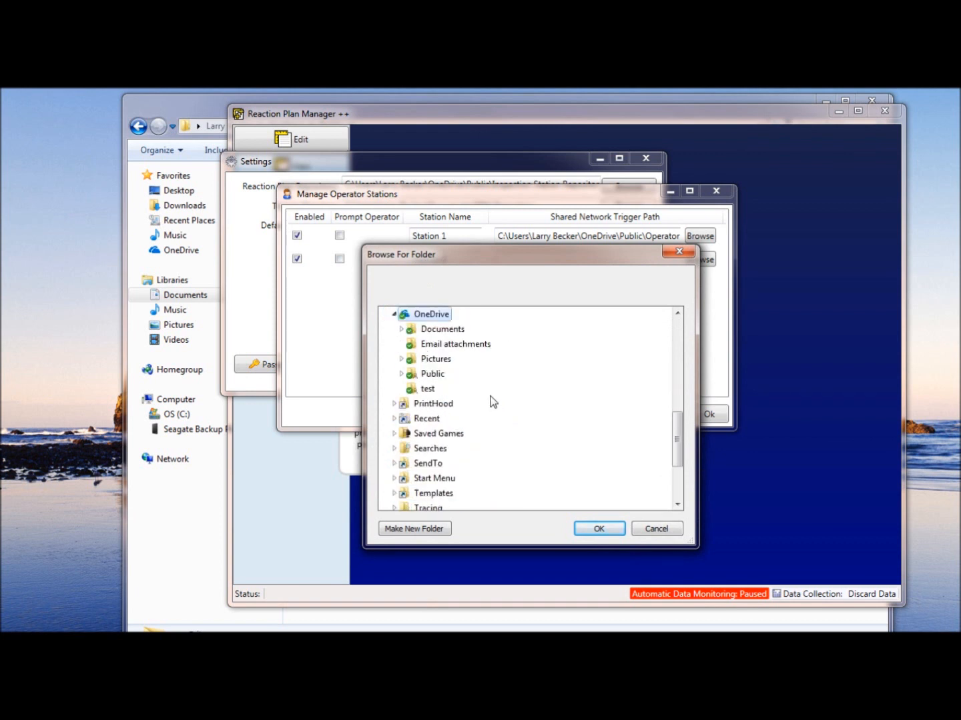
{"action": "left_click", "coordinate": [437, 375]}
{"action": "scroll", "coordinate": [496, 373], "scroll_direction": "down", "scroll_amount": 4}
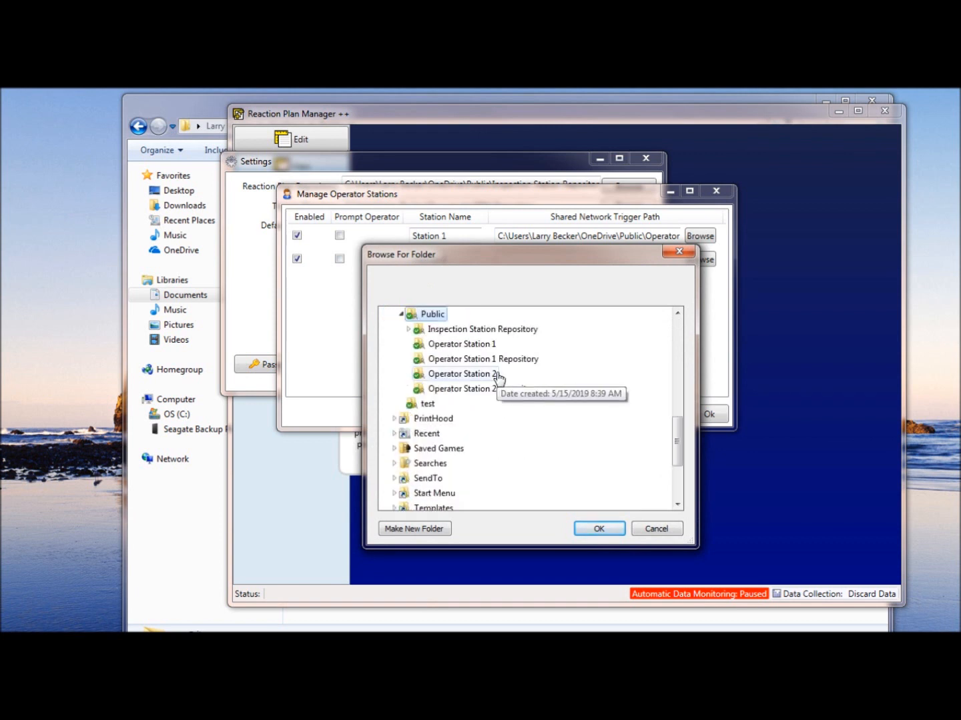
{"action": "left_click", "coordinate": [494, 373]}
{"action": "left_click", "coordinate": [600, 529]}
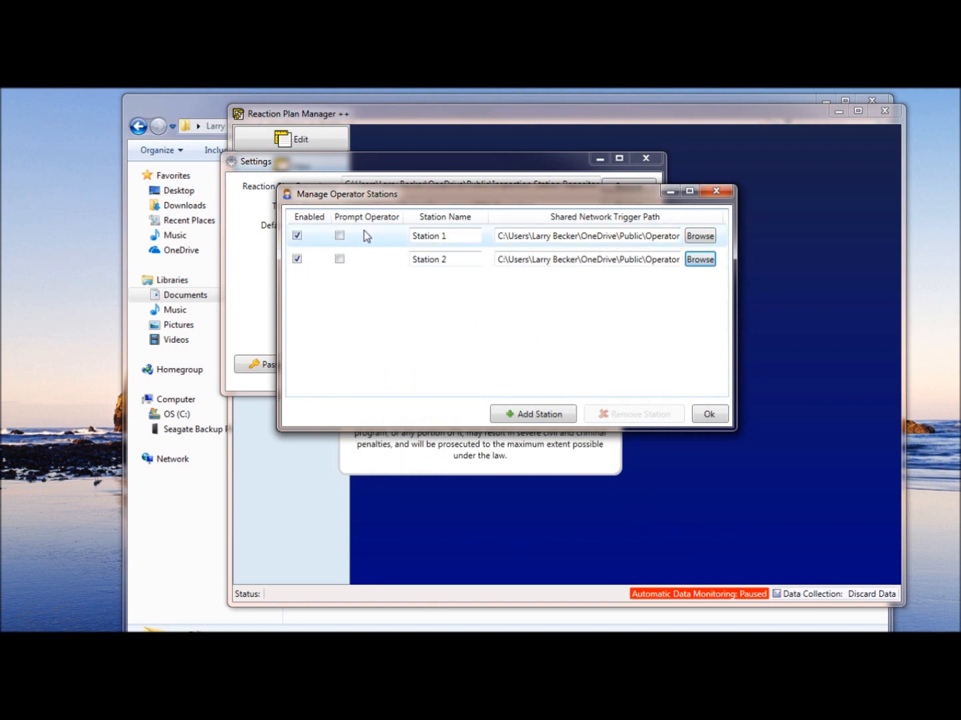
- Turn on Prompt Operator for Station 1 and Station 2 and save the settings, returning to the main view
{"action": "left_click", "coordinate": [340, 235]}
{"action": "left_click", "coordinate": [340, 261]}
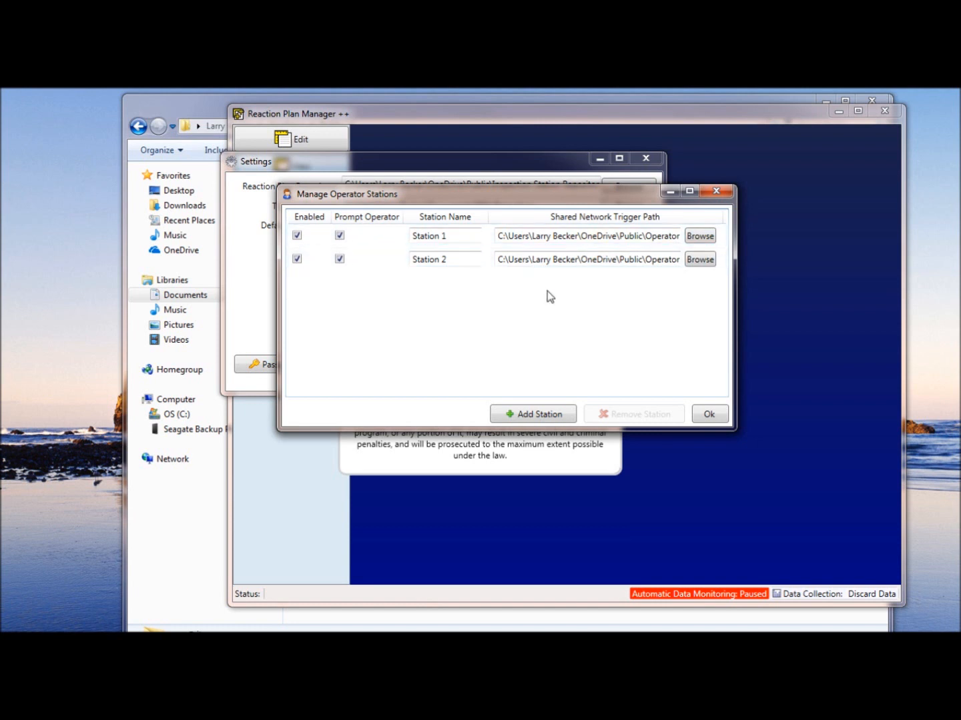
{"action": "left_click_drag", "start_coordinate": [476, 195], "coordinate": [484, 203]}
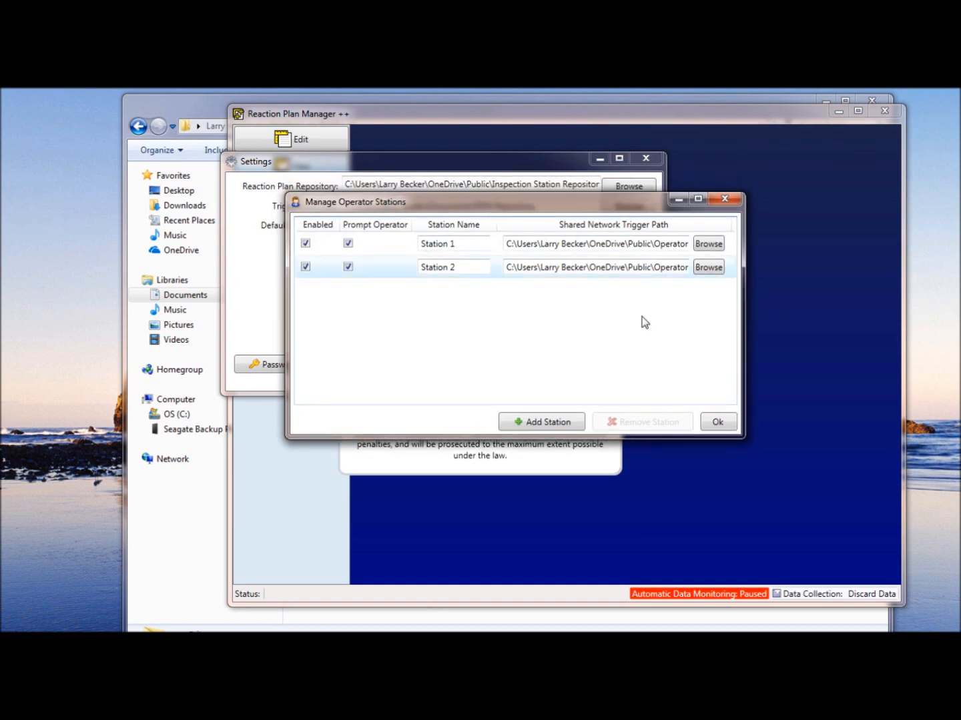
{"action": "left_click", "coordinate": [716, 421]}
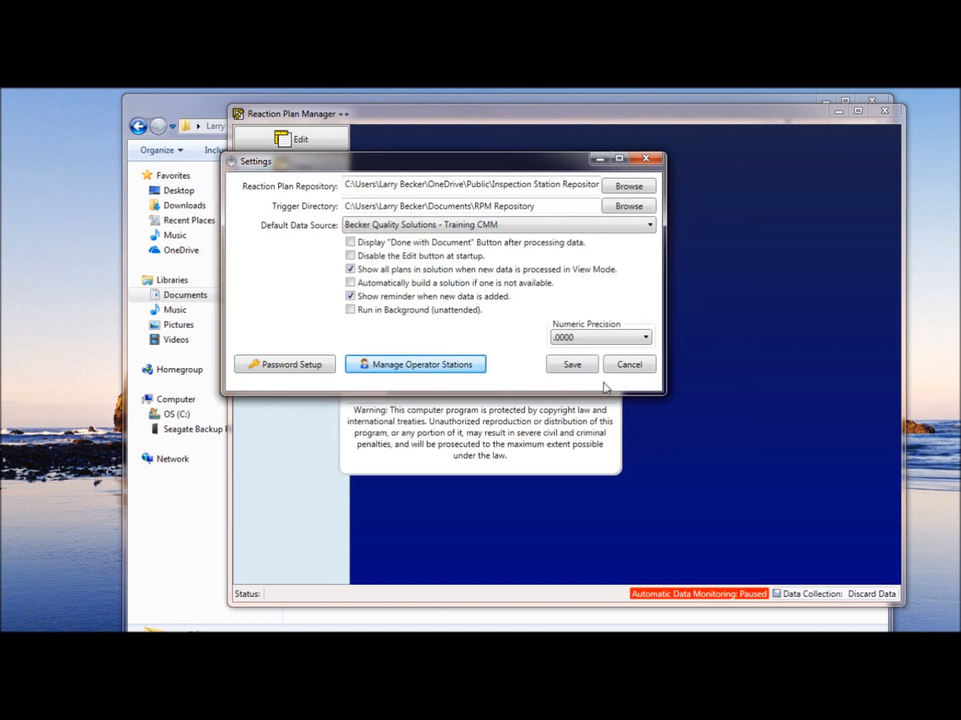
{"action": "left_click", "coordinate": [573, 369]}
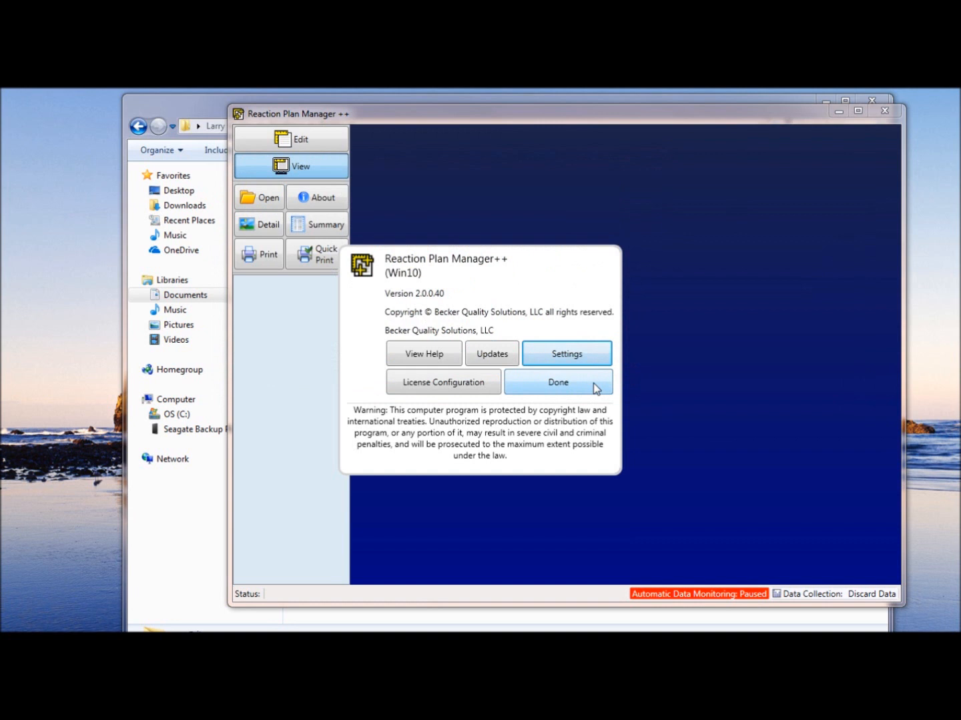
{"action": "left_click", "coordinate": [594, 386]}
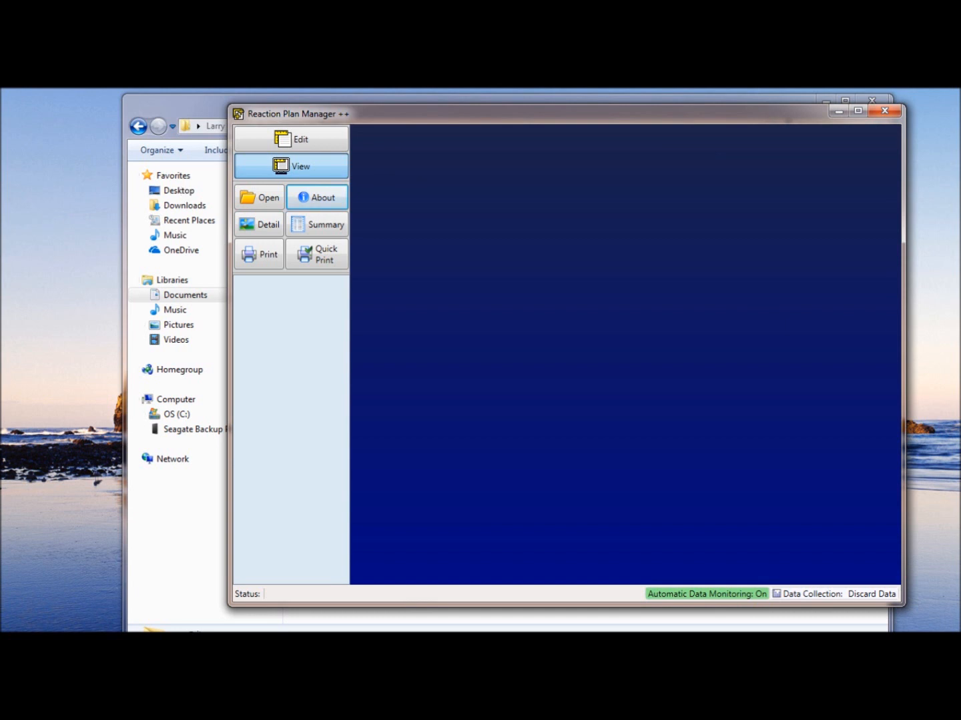
{"action": "left_click", "coordinate": [46, 279]}
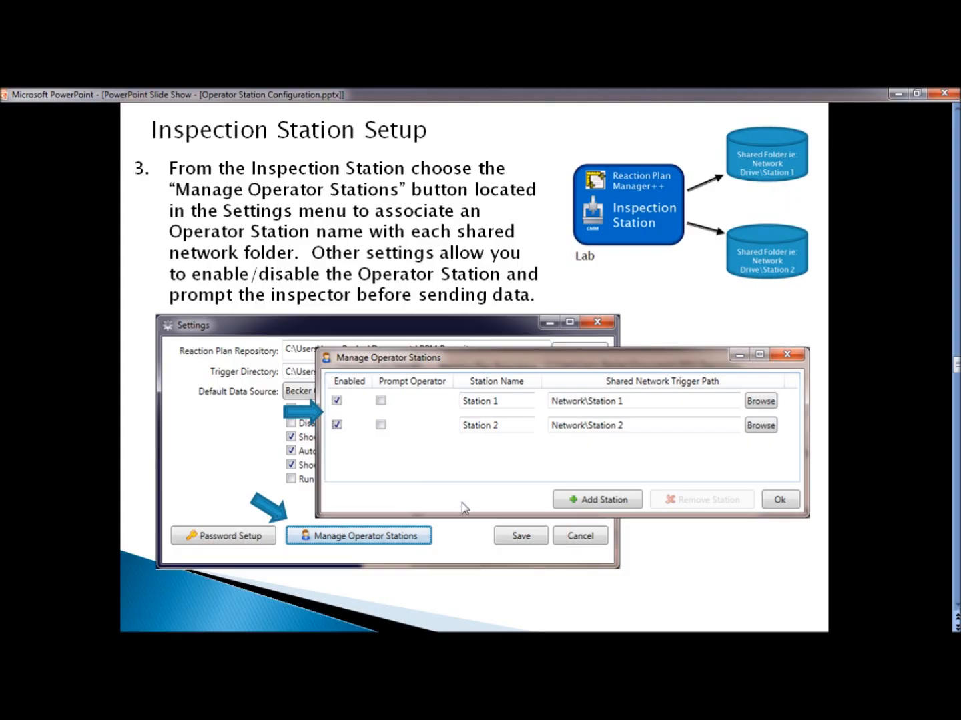
{"action": "left_click_drag", "start_coordinate": [954, 363], "coordinate": [954, 364]}
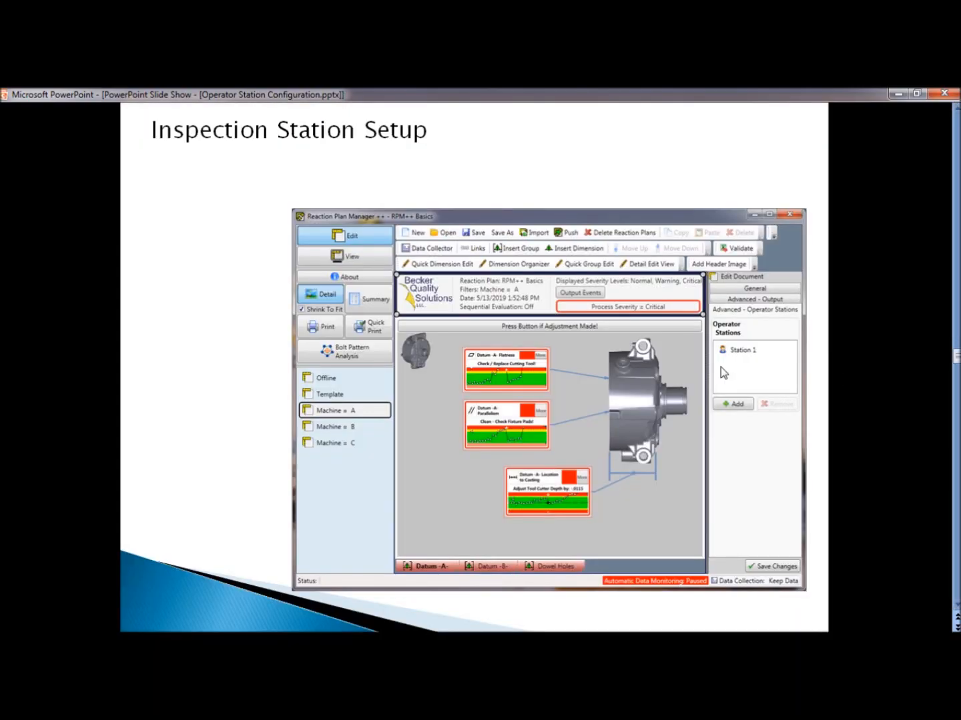
{"action": "left_click", "coordinate": [734, 372]}
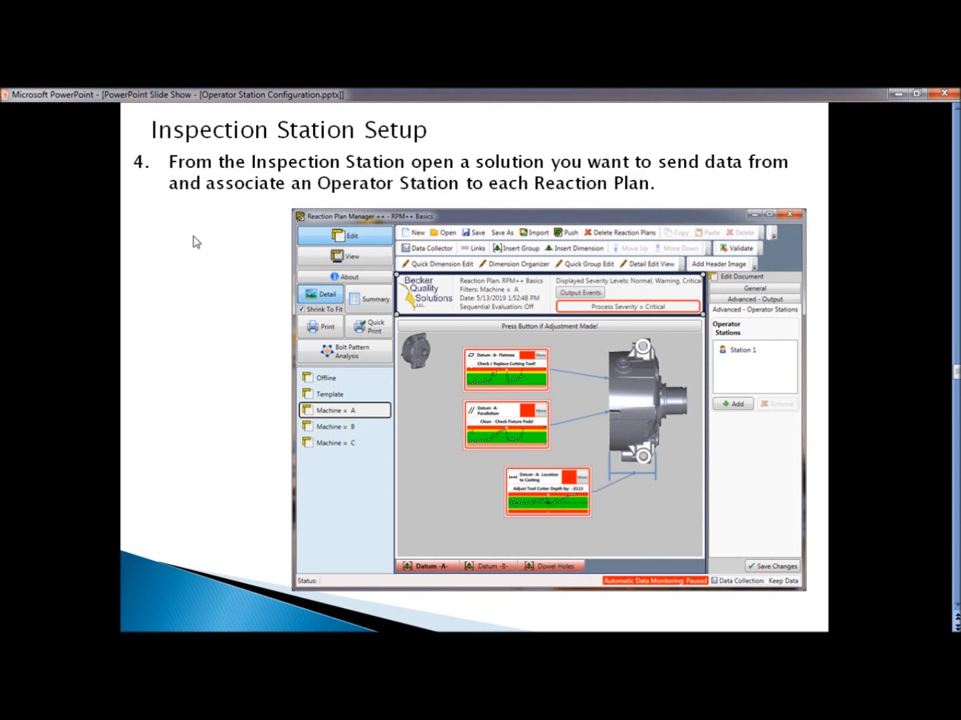